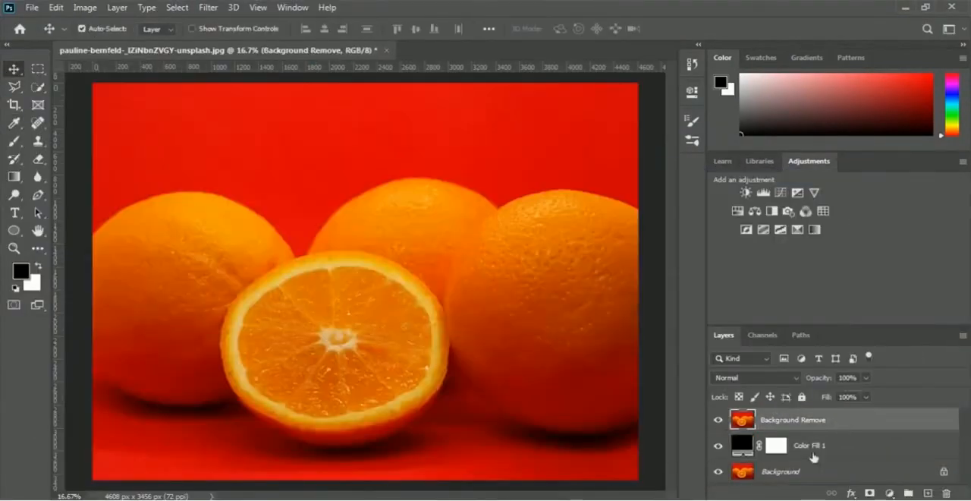
{"action": "right_click", "coordinate": [38, 159]}
{"action": "left_click", "coordinate": [83, 173]}
{"action": "left_click_drag", "start_coordinate": [352, 137], "coordinate": [324, 173]}
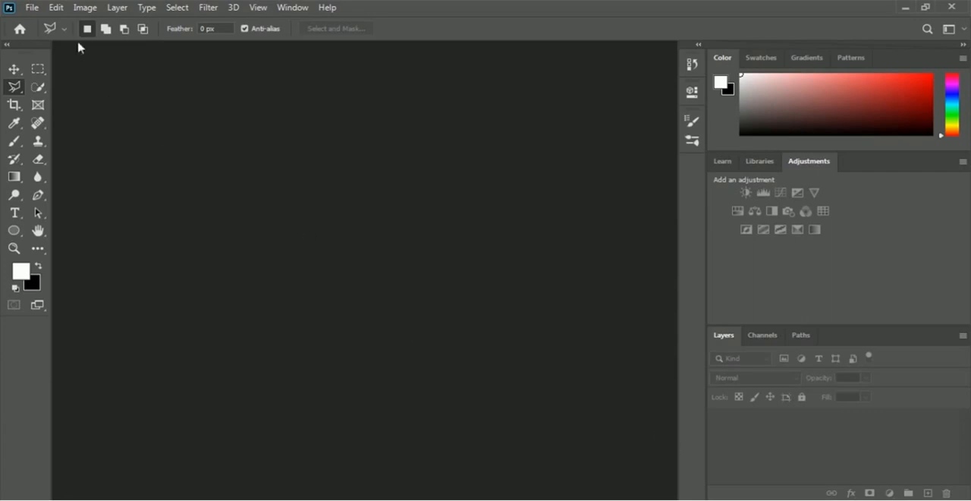
Open the photo of the woman in a red beanie and denim jacket from the 02 Selection and Masking folder
{"action": "left_click", "coordinate": [32, 9]}
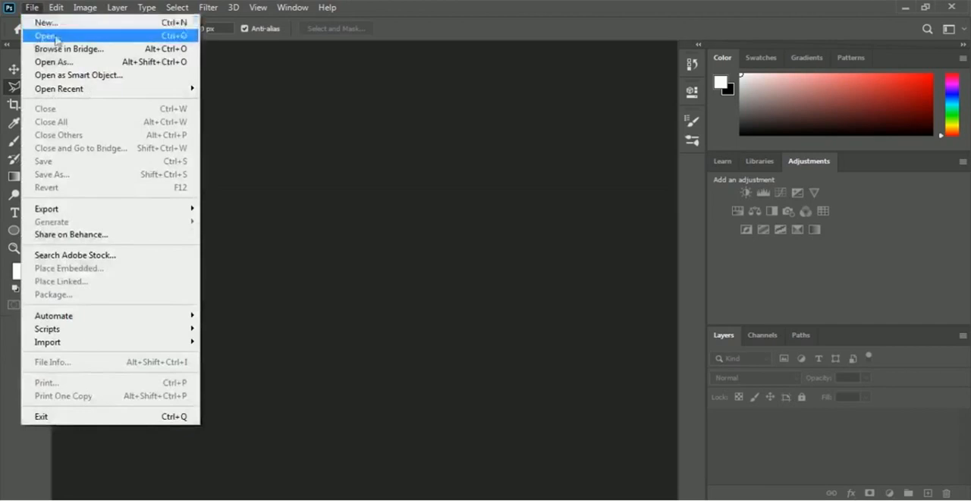
{"action": "left_click", "coordinate": [133, 35]}
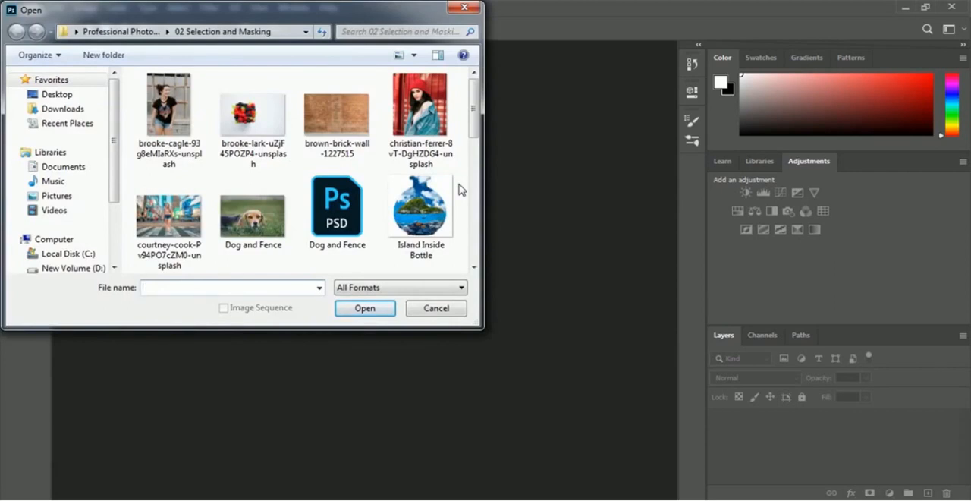
{"action": "left_click", "coordinate": [434, 147]}
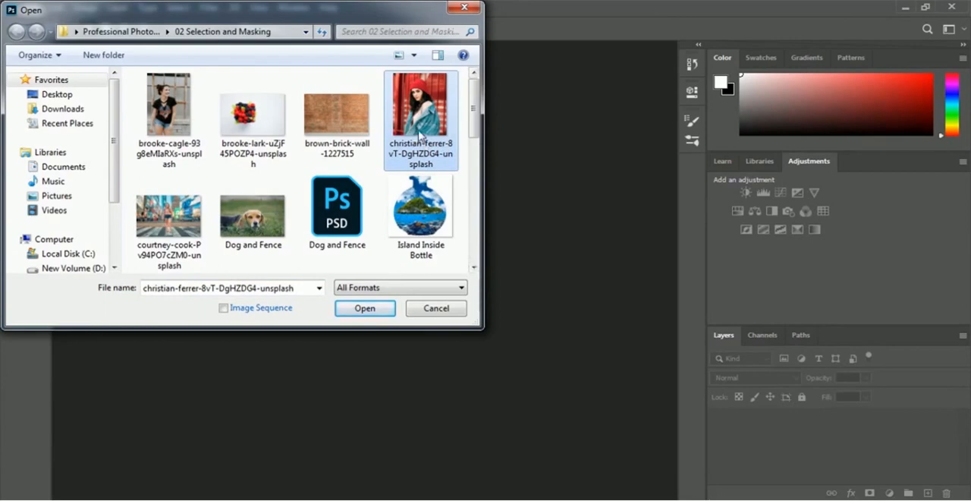
{"action": "left_click", "coordinate": [384, 311]}
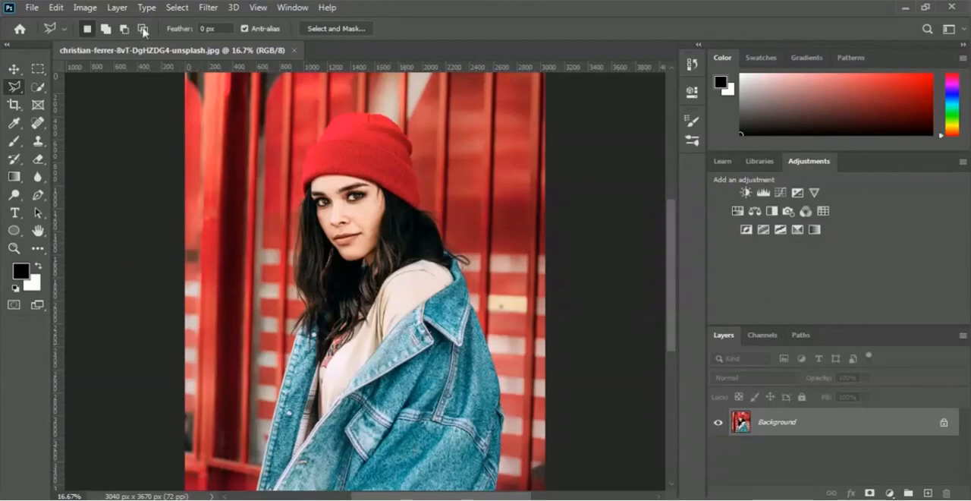
Select the woman automatically with Select Subject and hide the red background with a layer mask
{"action": "left_click", "coordinate": [180, 7]}
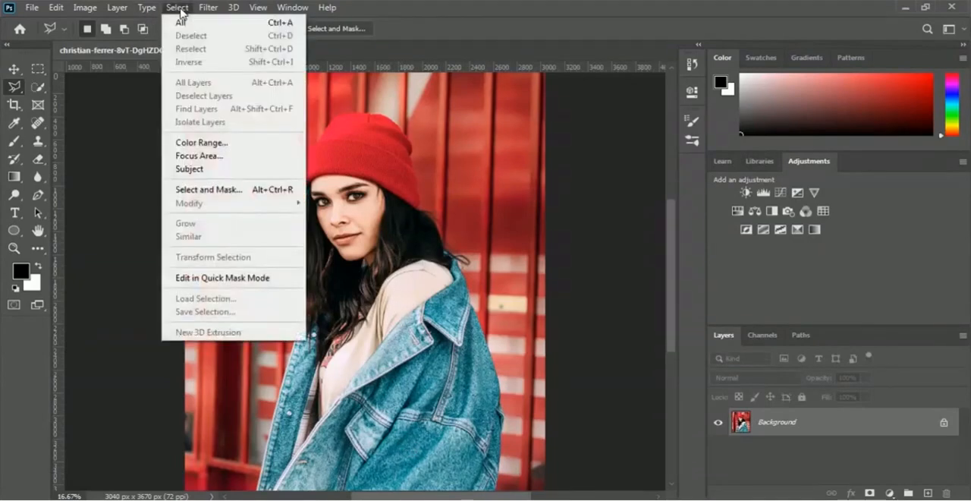
{"action": "left_click", "coordinate": [274, 170]}
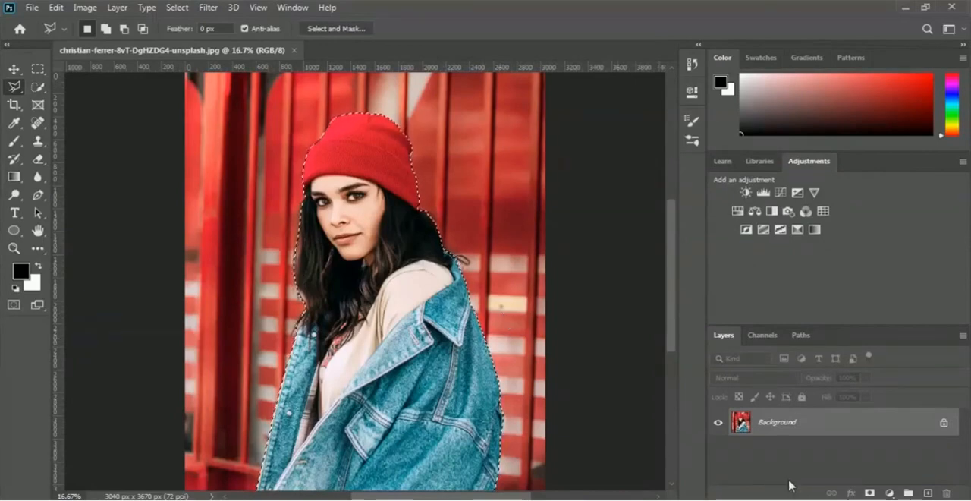
{"action": "left_click", "coordinate": [870, 493]}
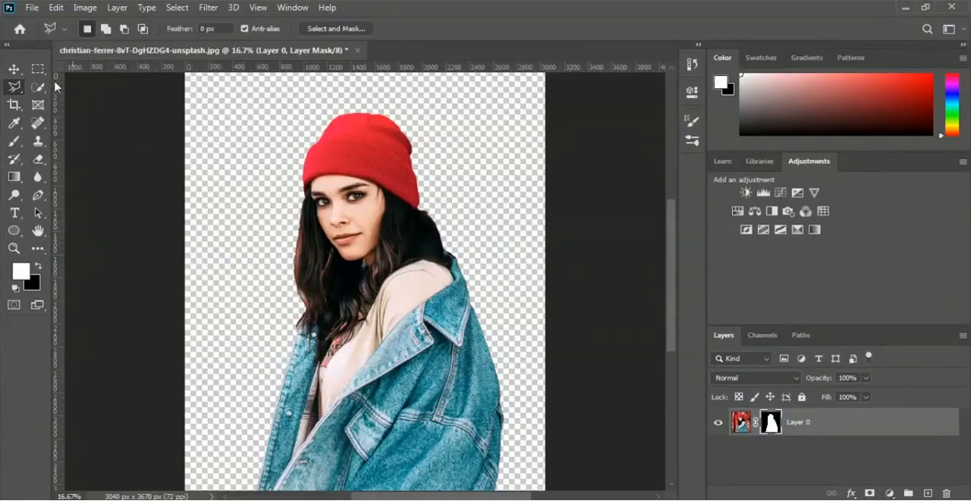
Move the masked woman slightly up and to the left on the transparent canvas
{"action": "left_click", "coordinate": [14, 70]}
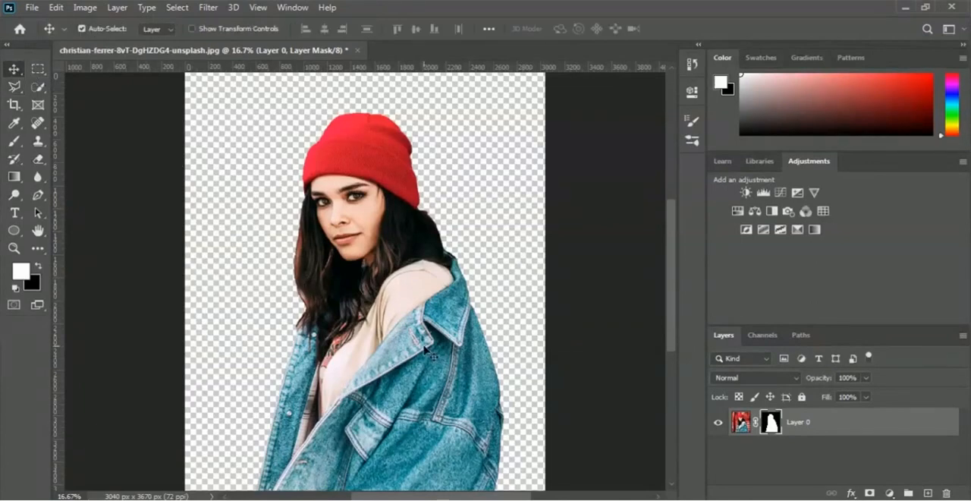
{"action": "left_click_drag", "start_coordinate": [456, 315], "coordinate": [398, 232]}
{"action": "left_click_drag", "start_coordinate": [400, 270], "coordinate": [407, 330]}
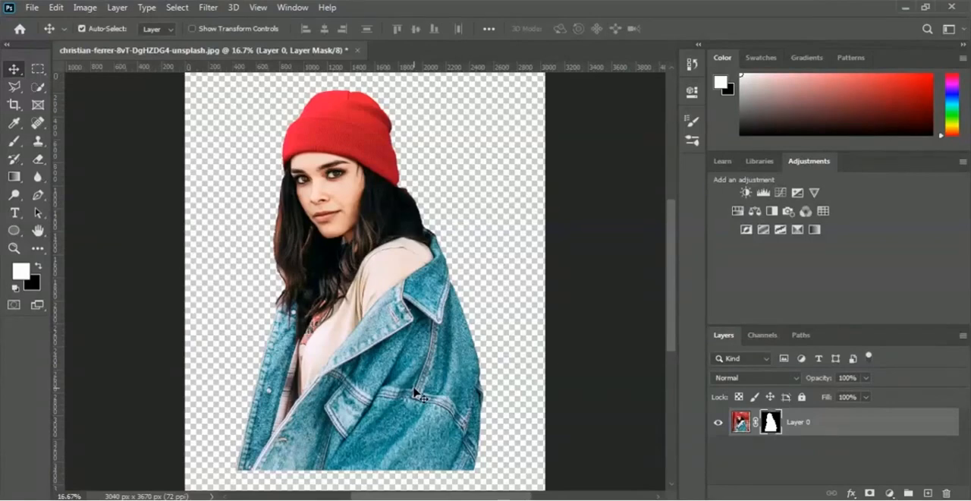
{"action": "left_click_drag", "start_coordinate": [415, 392], "coordinate": [453, 408]}
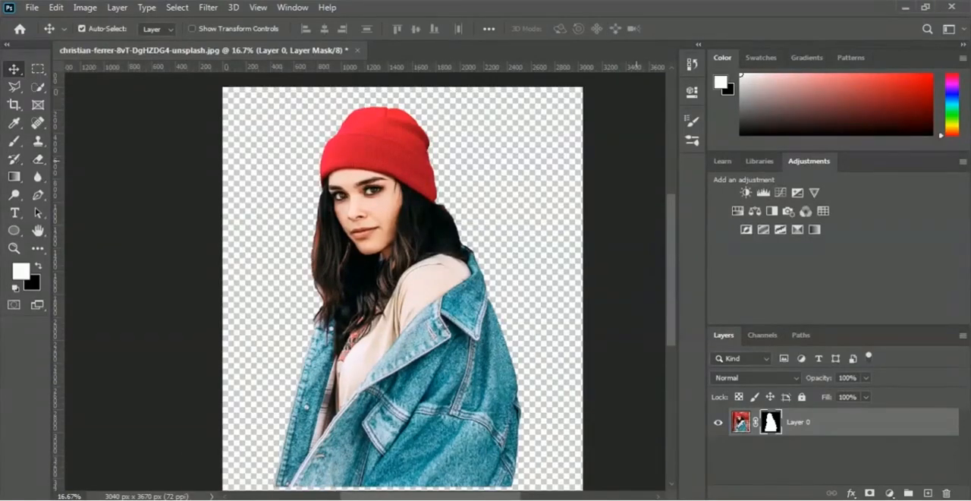
Close the masked photo without saving and open the photo of the woman standing on the city crosswalk
{"action": "left_click", "coordinate": [358, 51]}
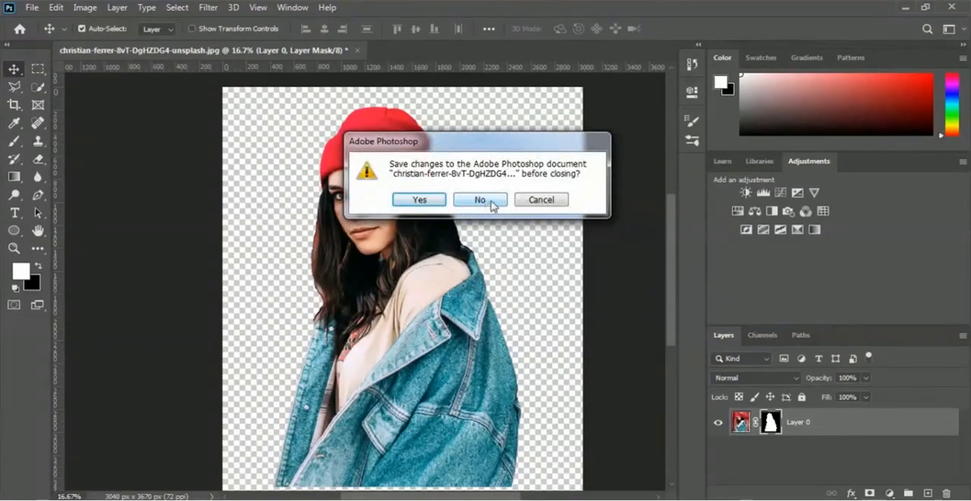
{"action": "left_click", "coordinate": [490, 203]}
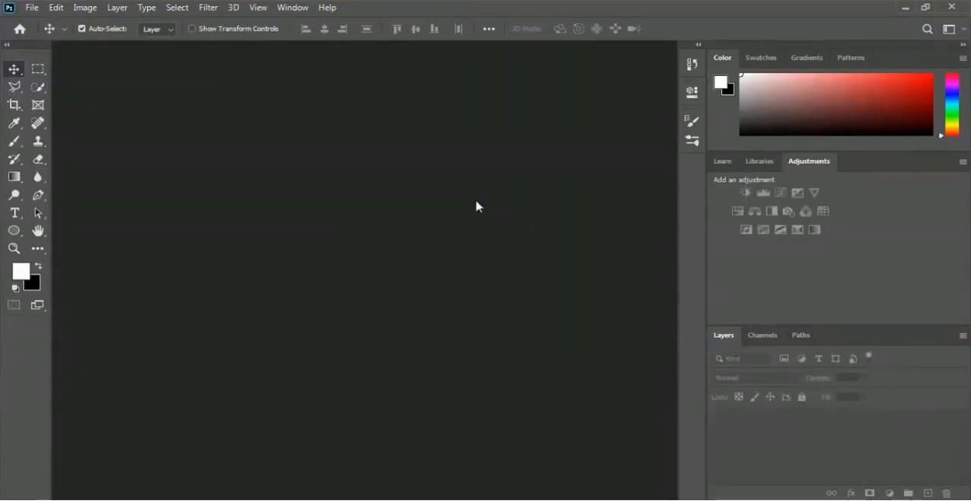
{"action": "left_click", "coordinate": [32, 8]}
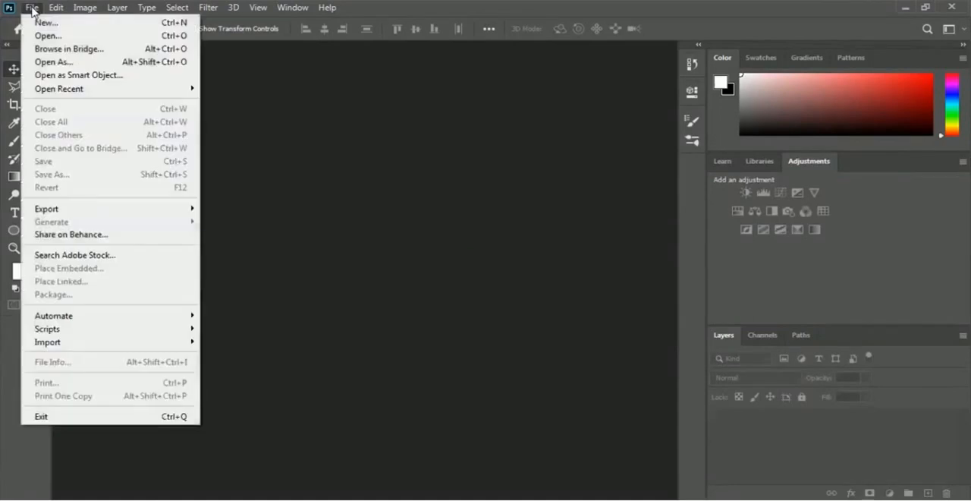
{"action": "left_click", "coordinate": [126, 38]}
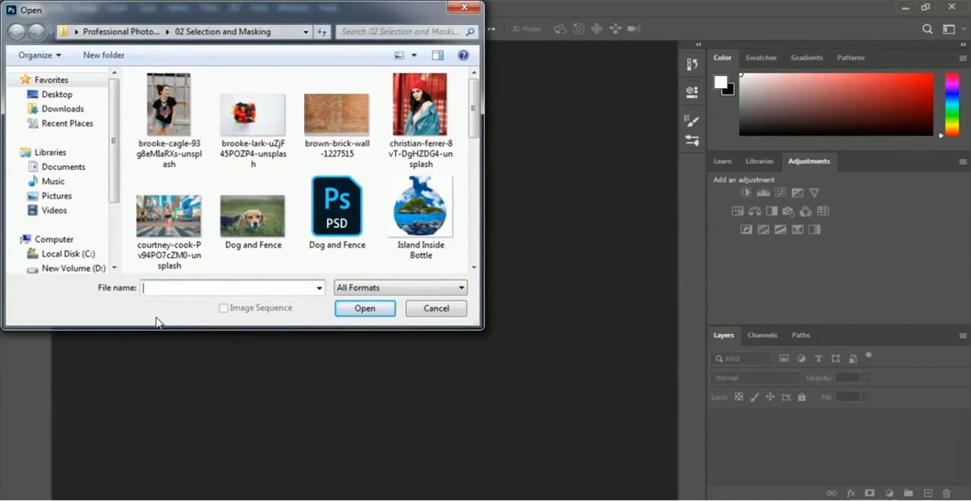
{"action": "left_click", "coordinate": [186, 241]}
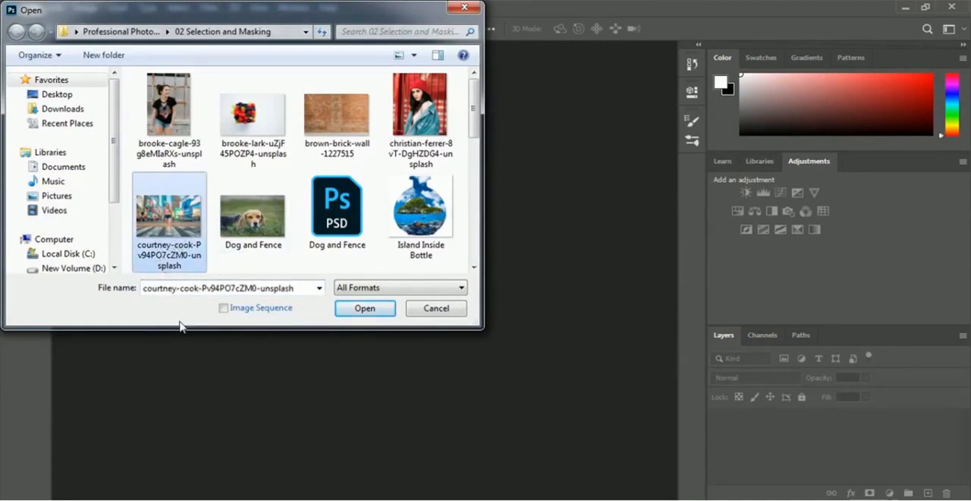
{"action": "left_click", "coordinate": [365, 308]}
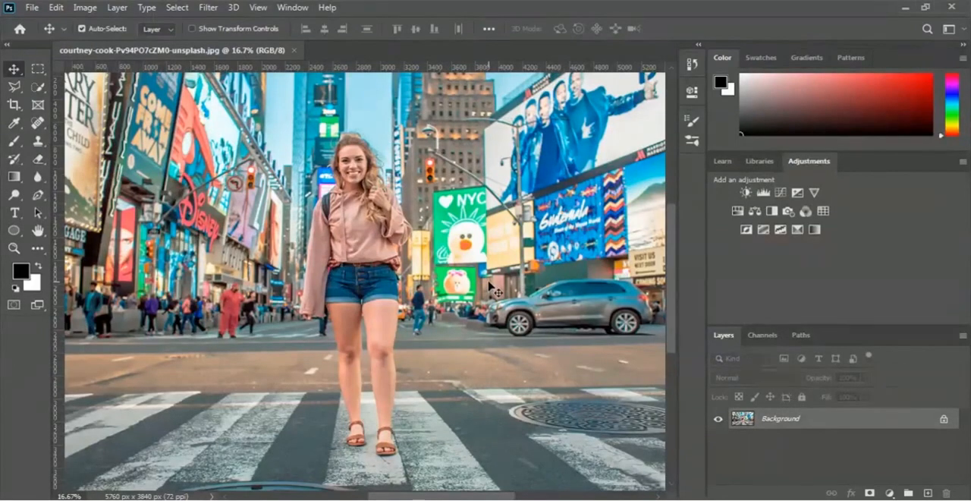
Choose the Quick Selection tool and set its brush size to 132 px
{"action": "left_click", "coordinate": [37, 88]}
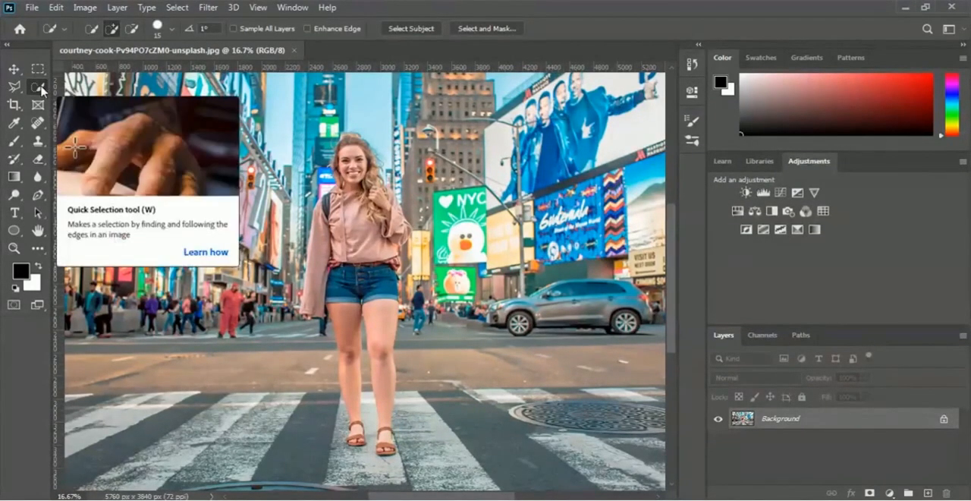
{"action": "left_click", "coordinate": [172, 31]}
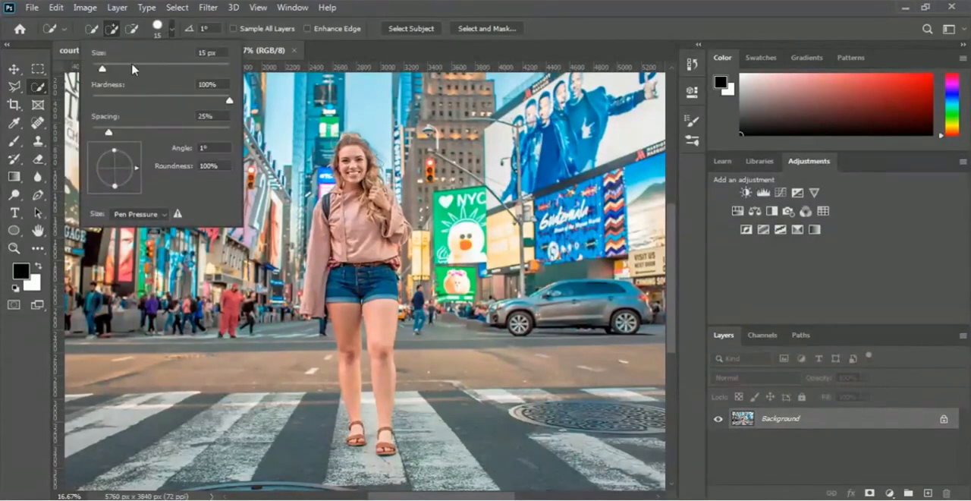
{"action": "left_click_drag", "start_coordinate": [135, 70], "coordinate": [173, 70]}
{"action": "left_click", "coordinate": [449, 58]}
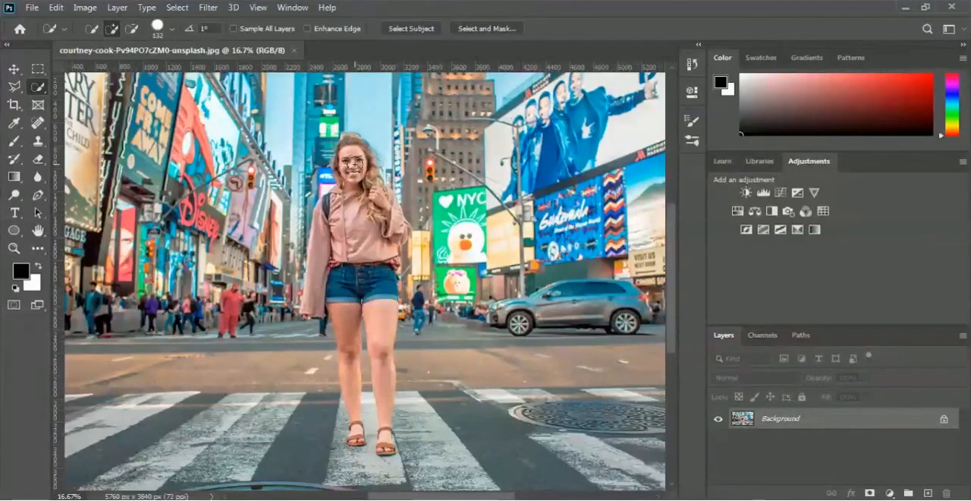
Brush a Quick Selection in add mode over the woman's hoodie, face, hair and raised hand
{"action": "left_click", "coordinate": [112, 30]}
{"action": "mouse_move", "coordinate": [309, 310]}
{"action": "left_mouse_down"}
{"action": "mouse_move", "coordinate": [317, 250]}
{"action": "mouse_move", "coordinate": [333, 255]}
{"action": "mouse_move", "coordinate": [332, 220]}
{"action": "mouse_move", "coordinate": [343, 211]}
{"action": "mouse_move", "coordinate": [340, 254]}
{"action": "mouse_move", "coordinate": [354, 196]}
{"action": "mouse_move", "coordinate": [357, 213]}
{"action": "mouse_move", "coordinate": [345, 227]}
{"action": "mouse_move", "coordinate": [353, 155]}
{"action": "left_mouse_up"}
{"action": "key", "text": "ctrl+plus"}
{"action": "key", "text": "ctrl+plus"}
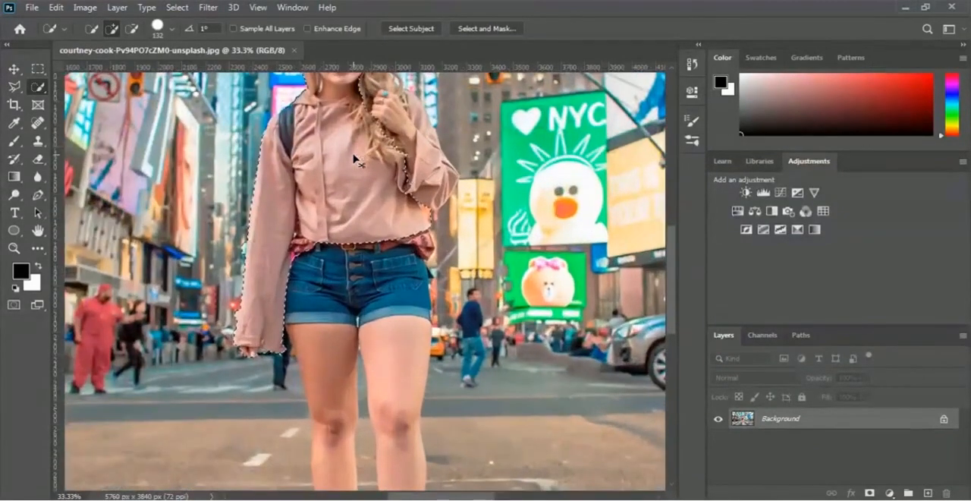
{"action": "key", "text": "ctrl+plus"}
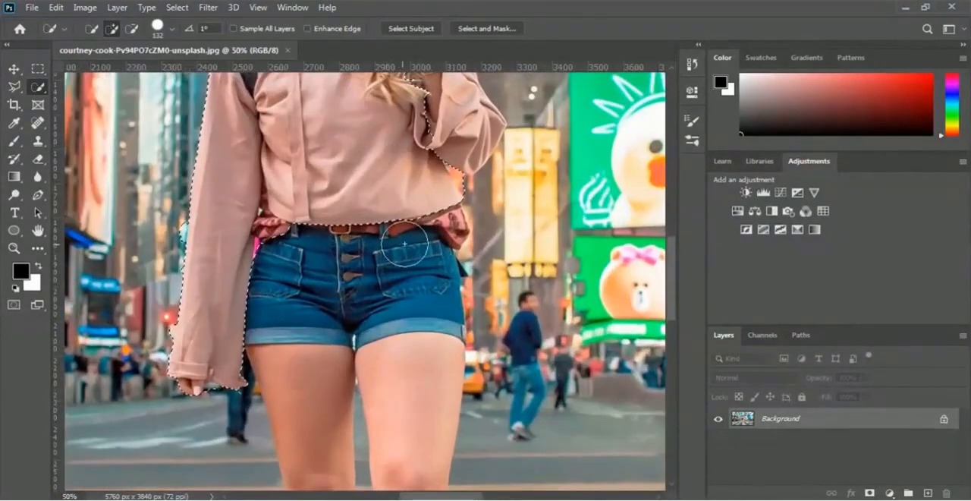
{"action": "scroll", "coordinate": [383, 190], "scroll_direction": "up", "scroll_amount": 5}
{"action": "scroll", "coordinate": [369, 213], "scroll_direction": "up", "scroll_amount": 1}
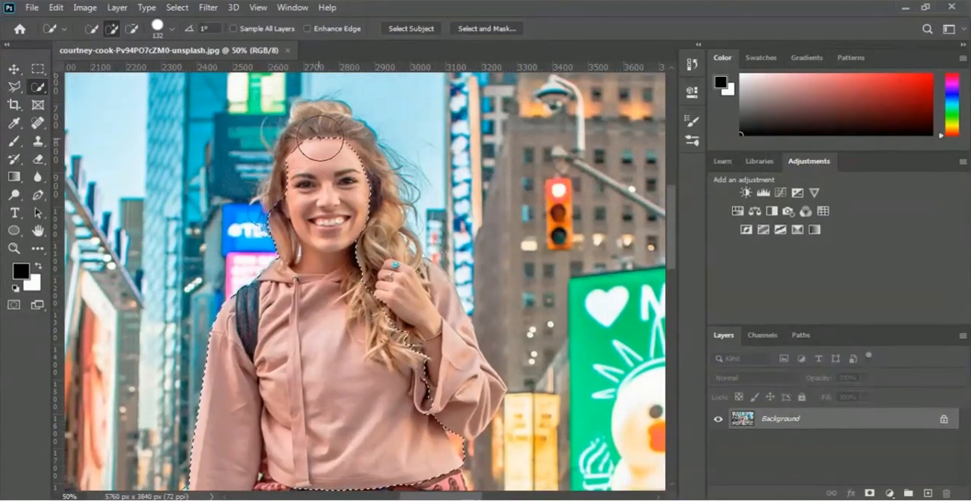
{"action": "left_click", "coordinate": [324, 138]}
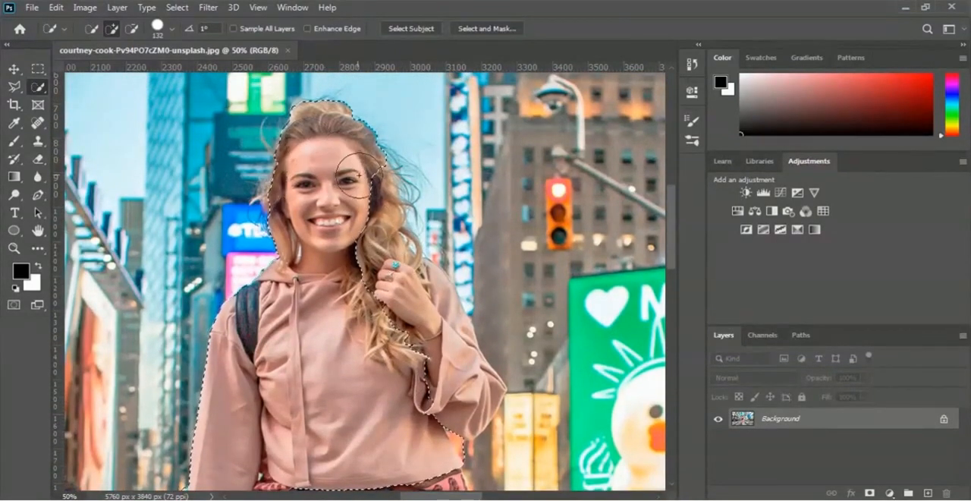
{"action": "mouse_move", "coordinate": [365, 204]}
{"action": "left_mouse_down"}
{"action": "mouse_move", "coordinate": [391, 319]}
{"action": "mouse_move", "coordinate": [385, 280]}
{"action": "mouse_move", "coordinate": [384, 307]}
{"action": "mouse_move", "coordinate": [429, 312]}
{"action": "left_mouse_up"}
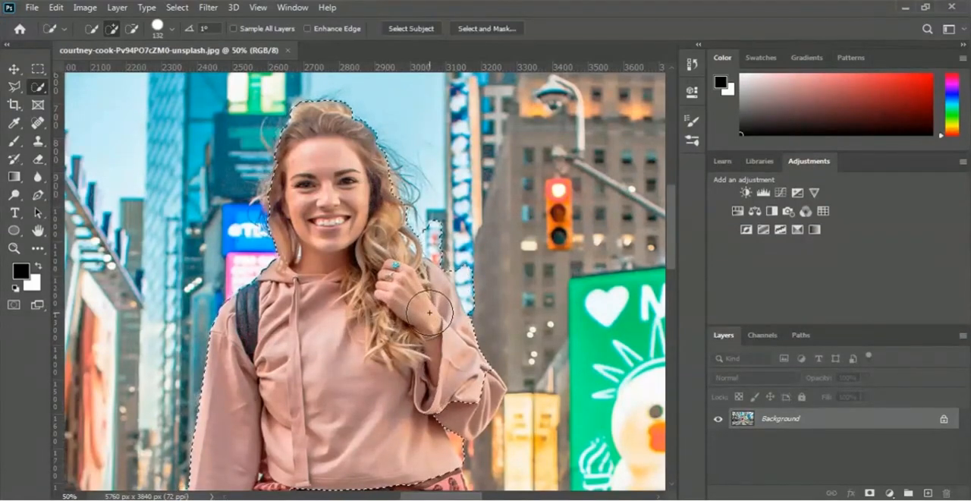
Add the rest of the raised arm's sleeve, the waist and the denim shorts to the selection
{"action": "scroll", "coordinate": [429, 312], "scroll_direction": "down", "scroll_amount": 1}
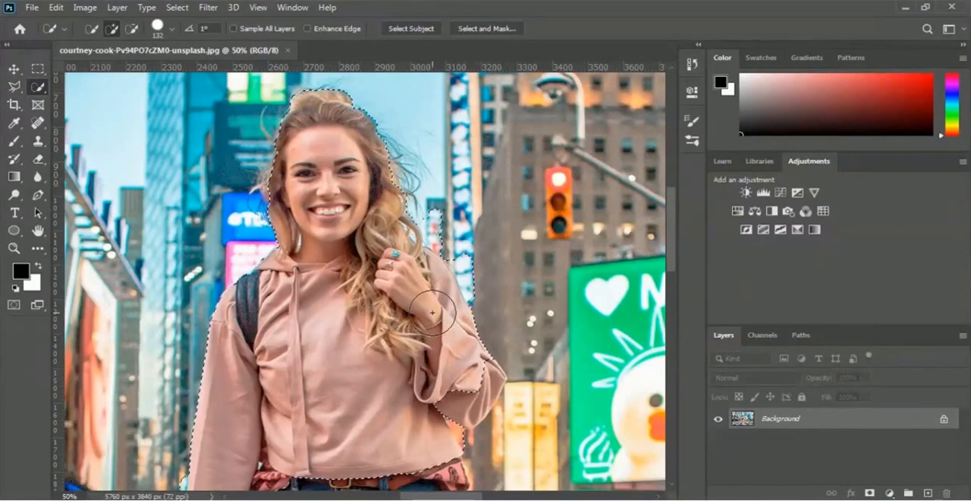
{"action": "scroll", "coordinate": [478, 349], "scroll_direction": "down", "scroll_amount": 4}
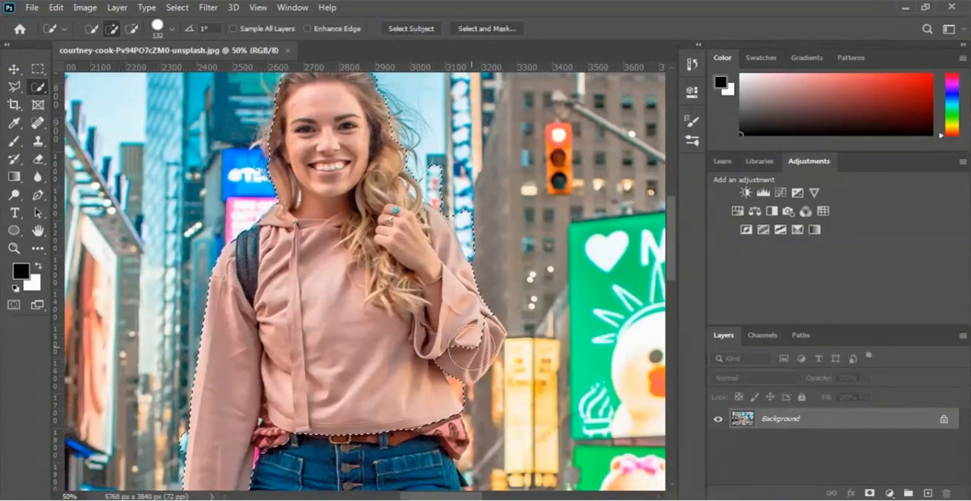
{"action": "scroll", "coordinate": [464, 346], "scroll_direction": "down", "scroll_amount": 8}
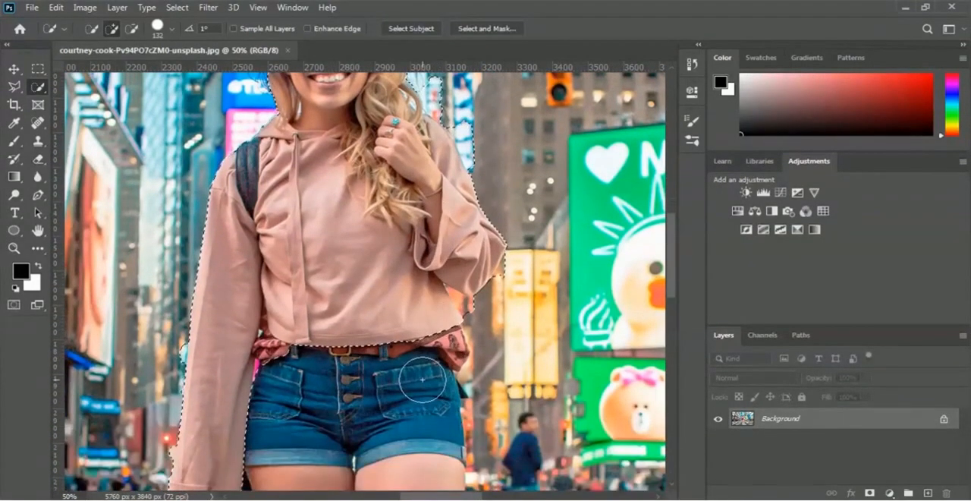
{"action": "scroll", "coordinate": [417, 382], "scroll_direction": "down", "scroll_amount": 5}
{"action": "scroll", "coordinate": [414, 383], "scroll_direction": "down", "scroll_amount": 1}
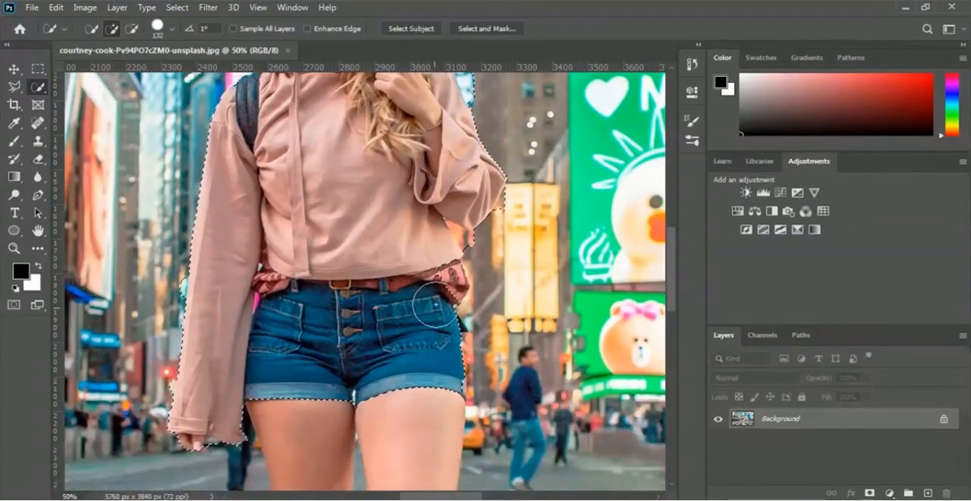
{"action": "scroll", "coordinate": [440, 277], "scroll_direction": "down", "scroll_amount": 9}
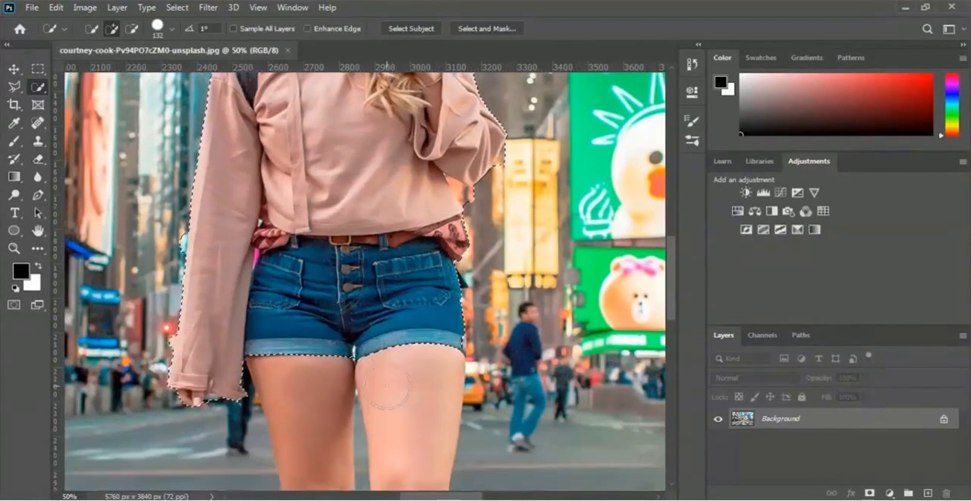
Add both of the woman's bare legs, from the thighs down to the ankles, to the selection
{"action": "left_click", "coordinate": [308, 321]}
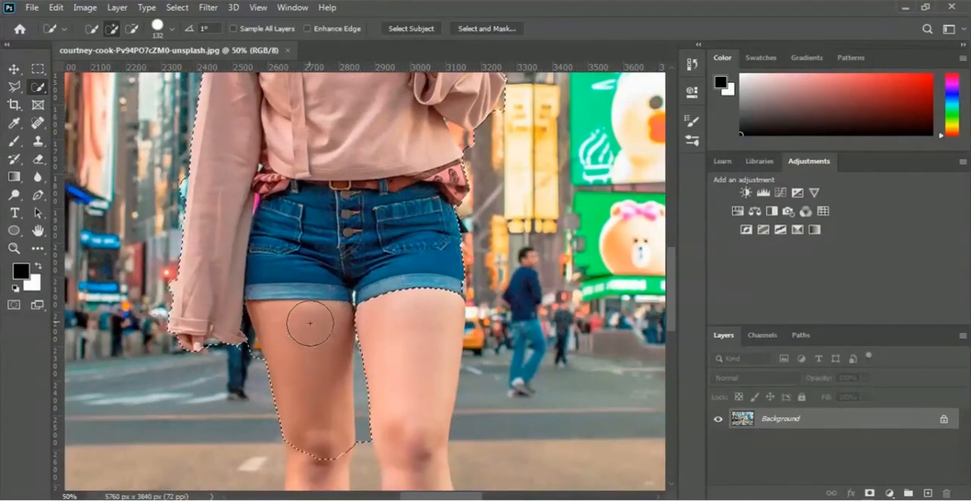
{"action": "left_click", "coordinate": [412, 332]}
{"action": "scroll", "coordinate": [413, 332], "scroll_direction": "down", "scroll_amount": 15}
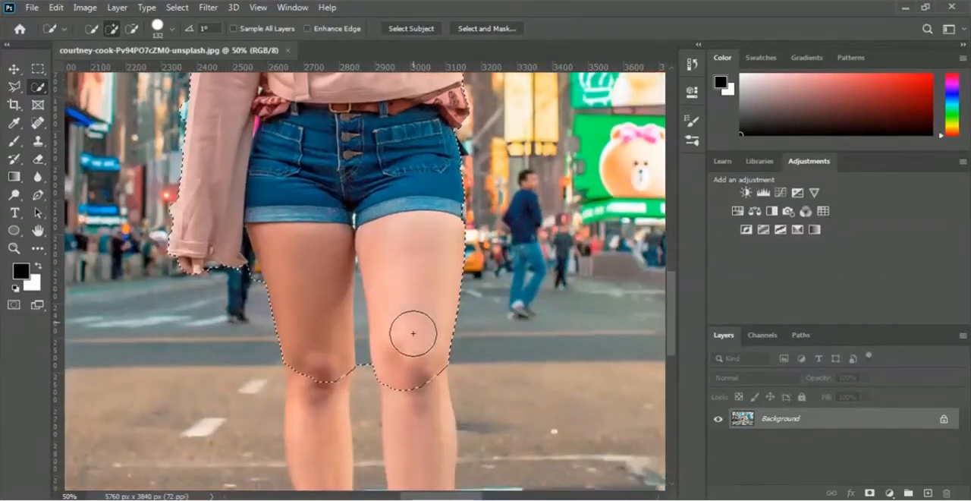
{"action": "left_click", "coordinate": [418, 346]}
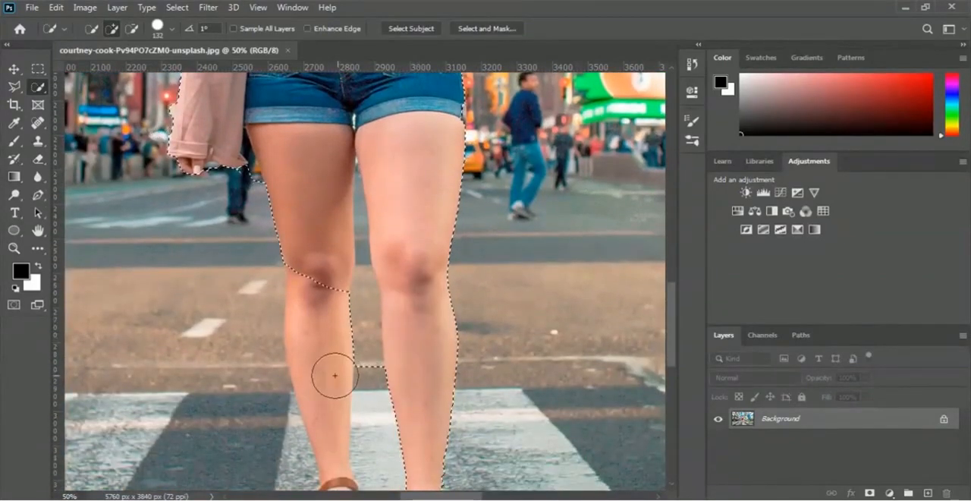
{"action": "left_click", "coordinate": [328, 376]}
{"action": "scroll", "coordinate": [328, 376], "scroll_direction": "down", "scroll_amount": 7}
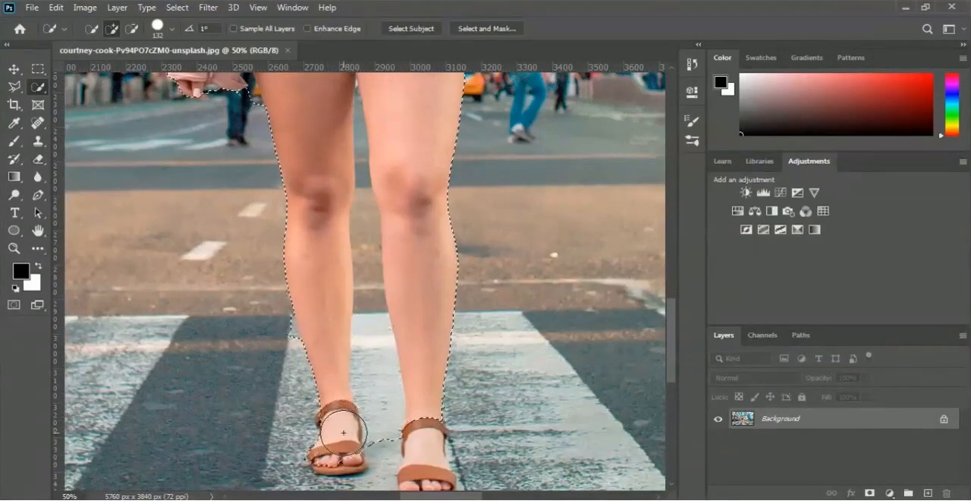
Add both sandaled feet to the selection
{"action": "left_click_drag", "start_coordinate": [344, 432], "coordinate": [339, 444]}
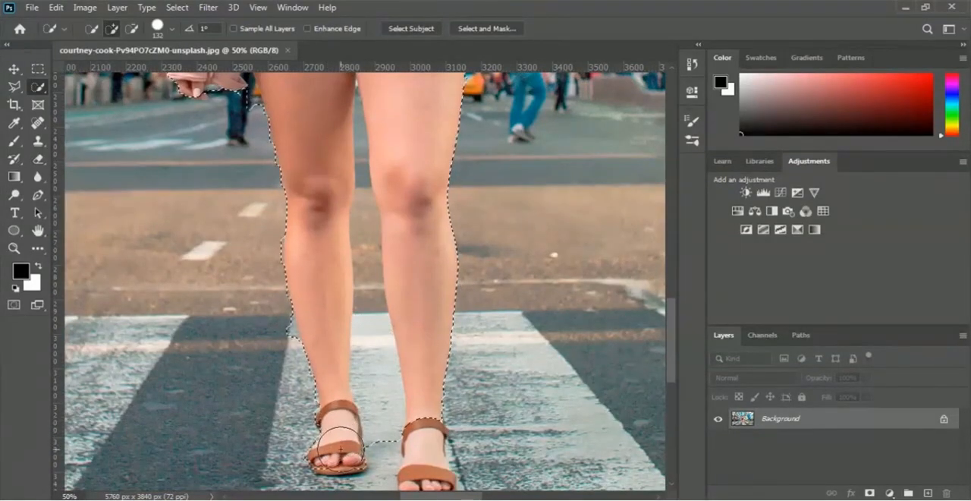
{"action": "scroll", "coordinate": [341, 452], "scroll_direction": "down", "scroll_amount": 8}
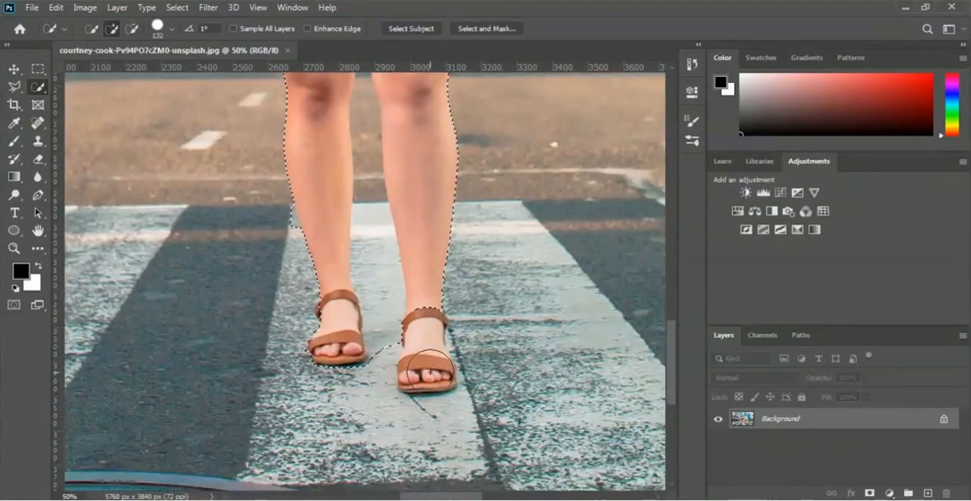
{"action": "left_click", "coordinate": [429, 369]}
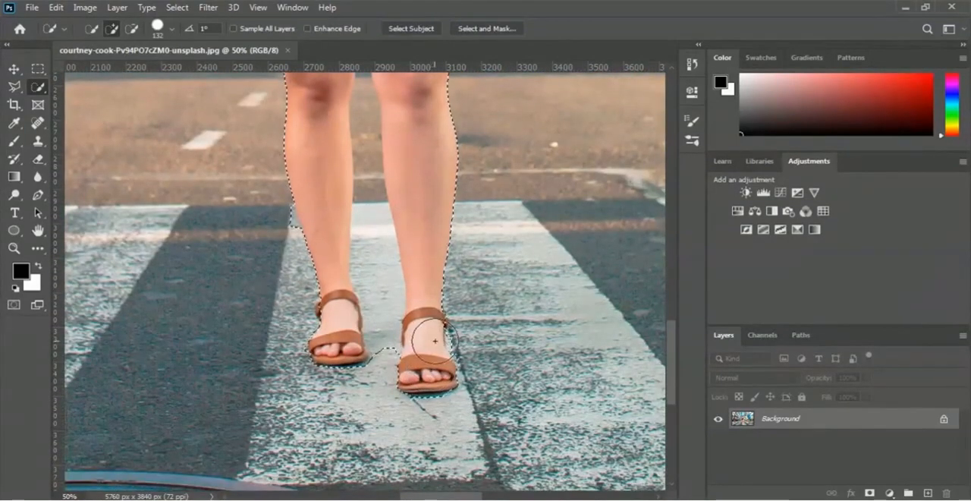
Switch the Quick Selection tool to subtract mode and reduce its brush size to 39 px
{"action": "scroll", "coordinate": [448, 352], "scroll_direction": "up", "scroll_amount": 10}
{"action": "scroll", "coordinate": [453, 352], "scroll_direction": "up", "scroll_amount": 20}
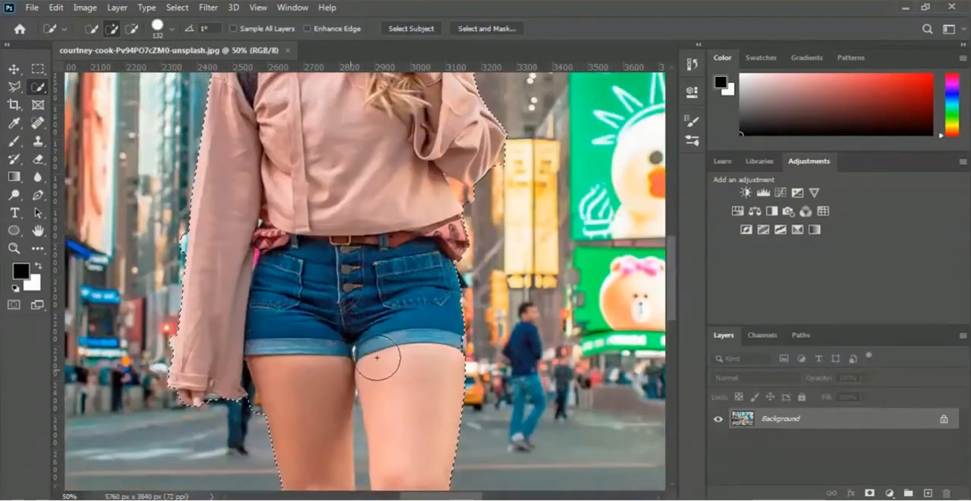
{"action": "scroll", "coordinate": [379, 351], "scroll_direction": "up", "scroll_amount": 3}
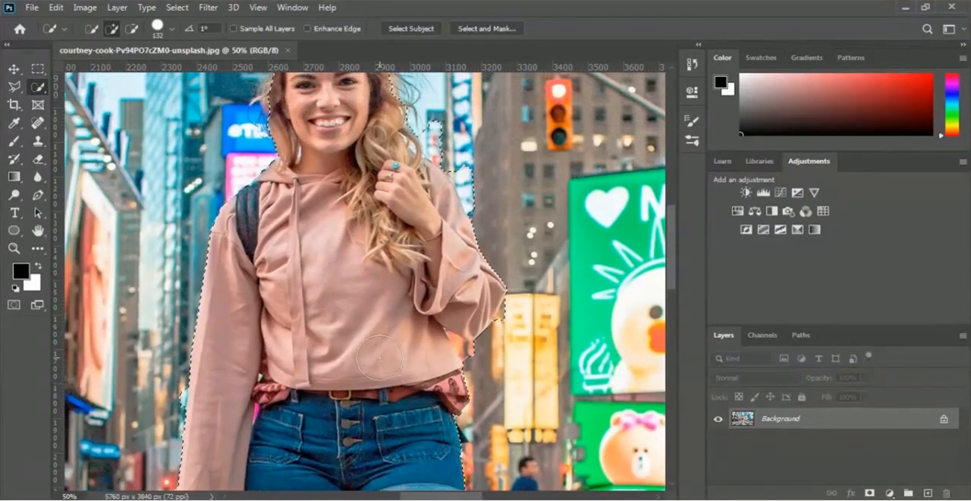
{"action": "scroll", "coordinate": [380, 357], "scroll_direction": "up", "scroll_amount": 5}
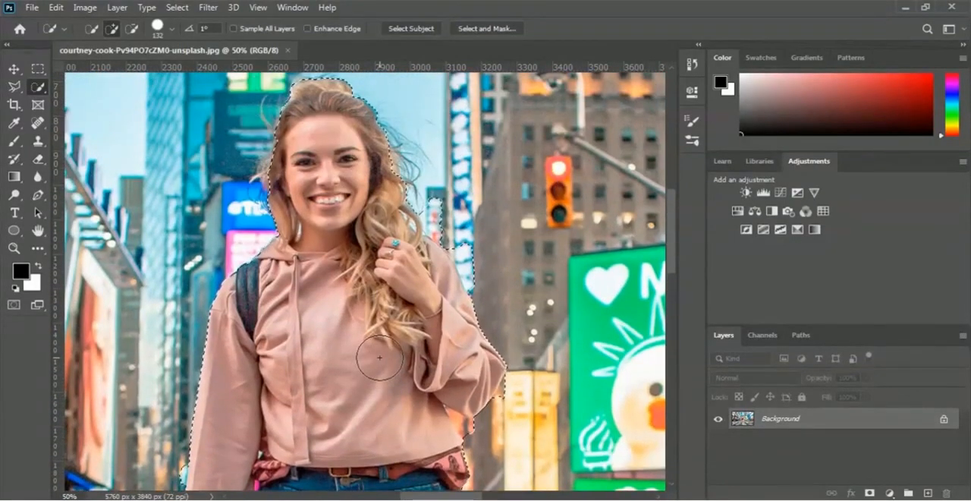
{"action": "scroll", "coordinate": [379, 357], "scroll_direction": "down", "scroll_amount": 4}
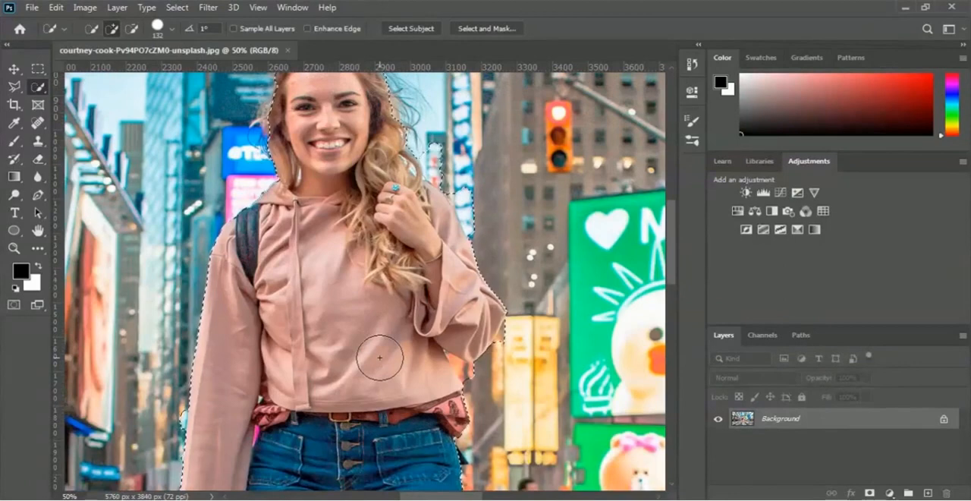
{"action": "scroll", "coordinate": [379, 357], "scroll_direction": "up", "scroll_amount": 2}
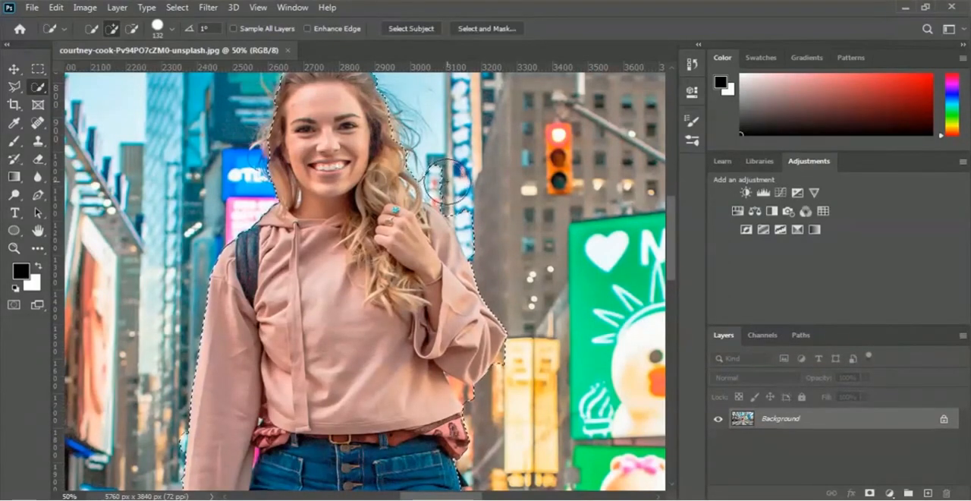
{"action": "left_click", "coordinate": [133, 28]}
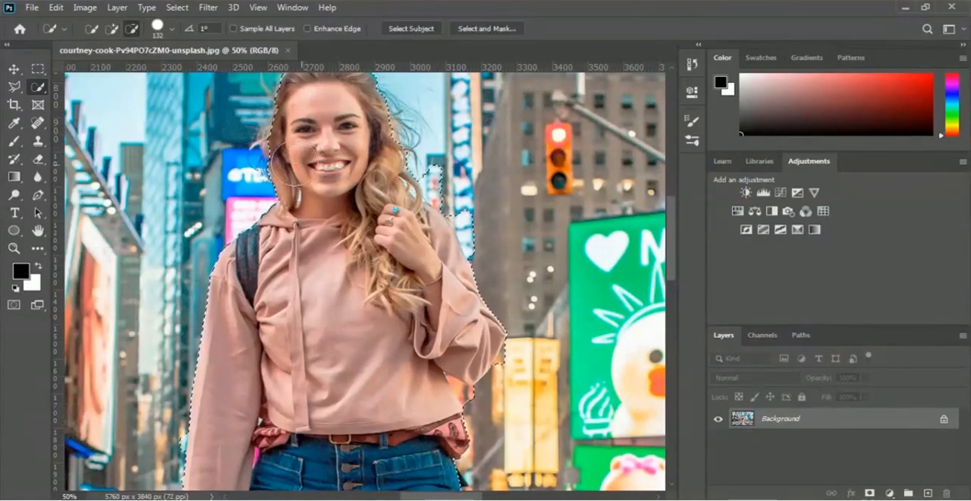
{"action": "left_click", "coordinate": [171, 29]}
{"action": "left_click", "coordinate": [134, 69]}
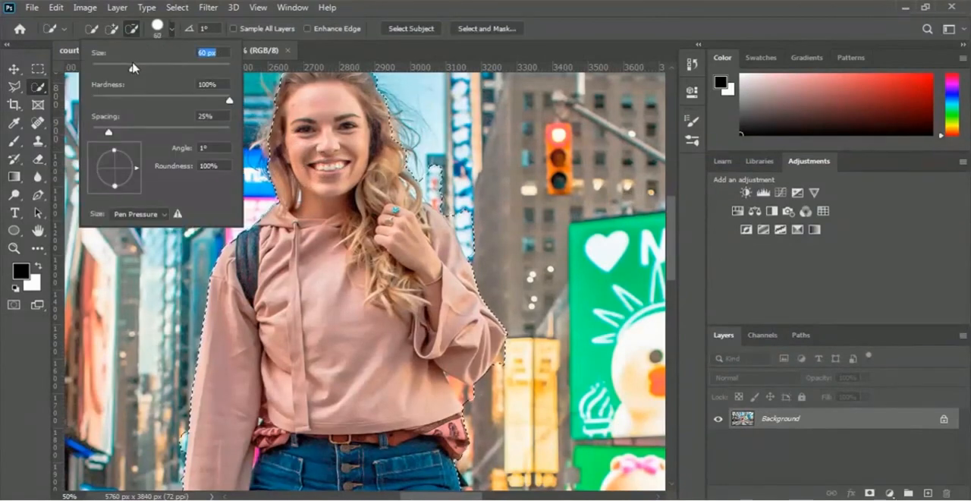
{"action": "left_click_drag", "start_coordinate": [134, 68], "coordinate": [119, 69]}
Subtract the stray background areas between the woman's hair and the shoulder of her raised arm from the selection
{"action": "left_click", "coordinate": [433, 183]}
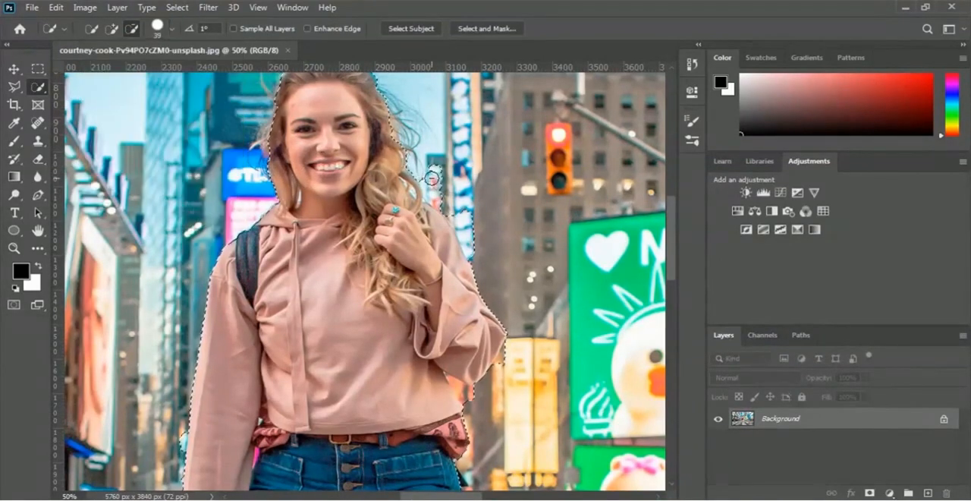
{"action": "left_click", "coordinate": [439, 182]}
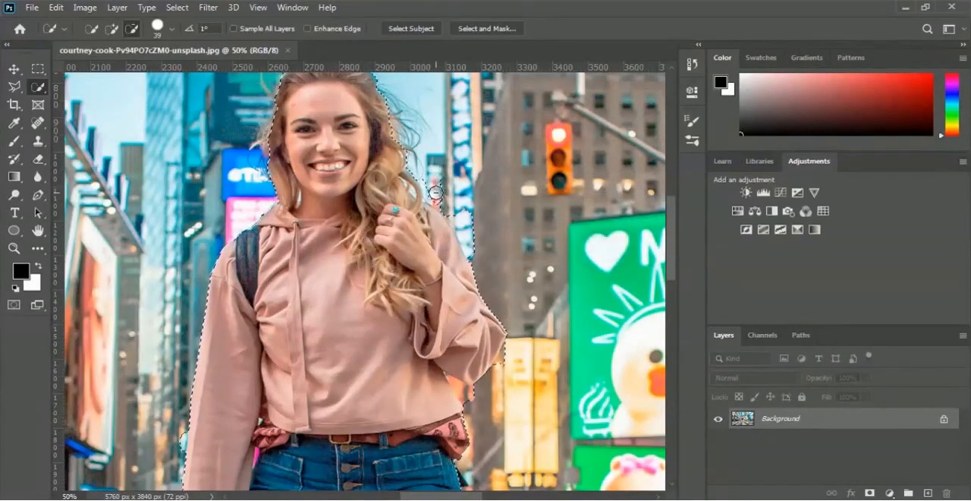
{"action": "left_click", "coordinate": [449, 202]}
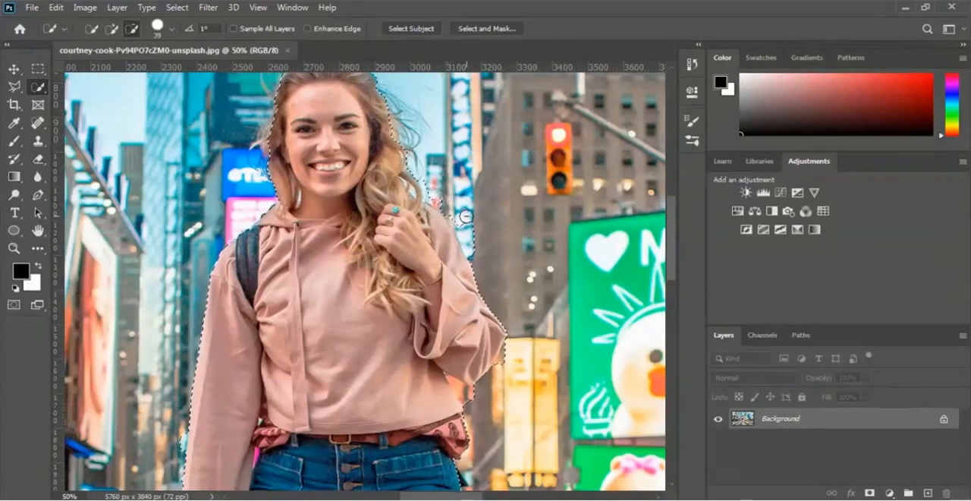
{"action": "left_click", "coordinate": [462, 221]}
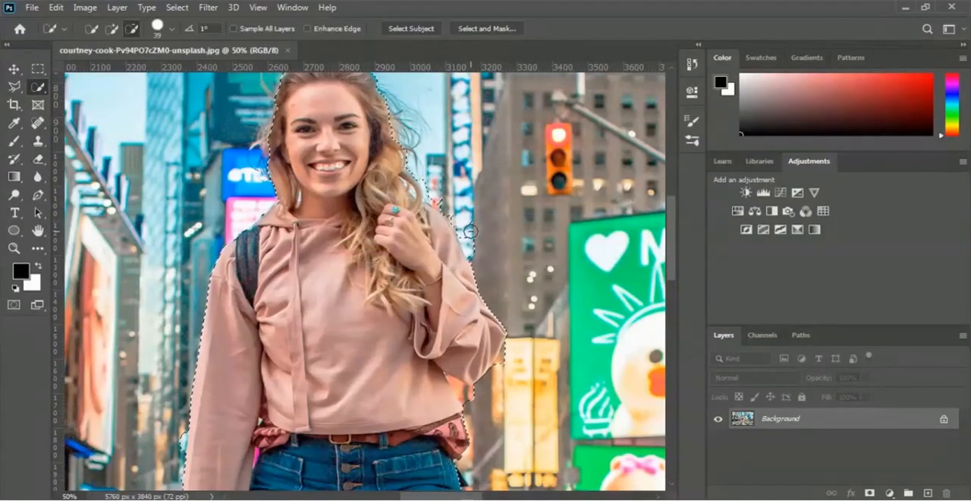
{"action": "left_click", "coordinate": [471, 231]}
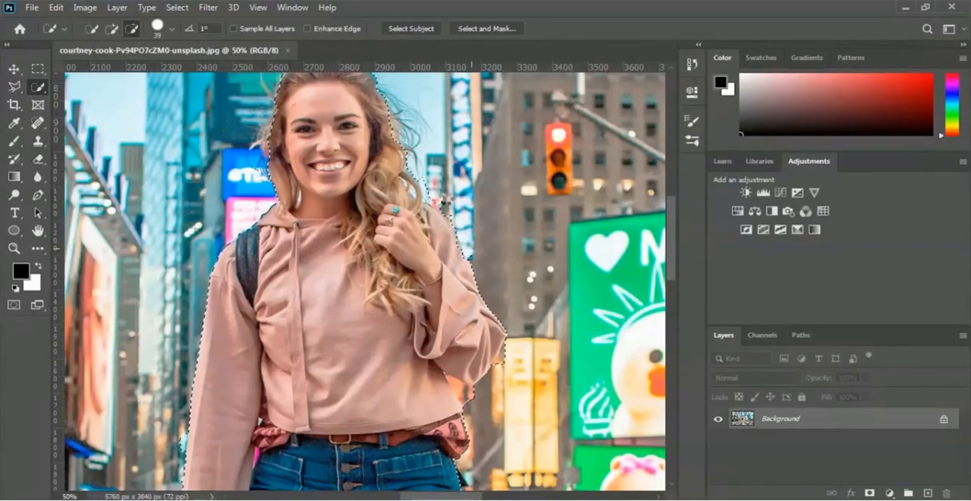
{"action": "left_click", "coordinate": [472, 249]}
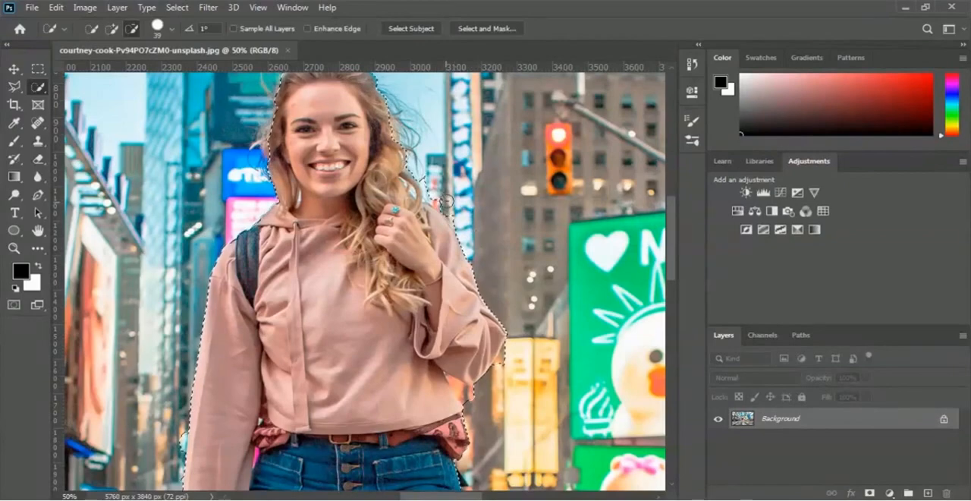
Subtract the crosswalk patch beside the outer shin and the pavement between the feet and lower legs from the selection
{"action": "scroll", "coordinate": [501, 271], "scroll_direction": "down", "scroll_amount": 10}
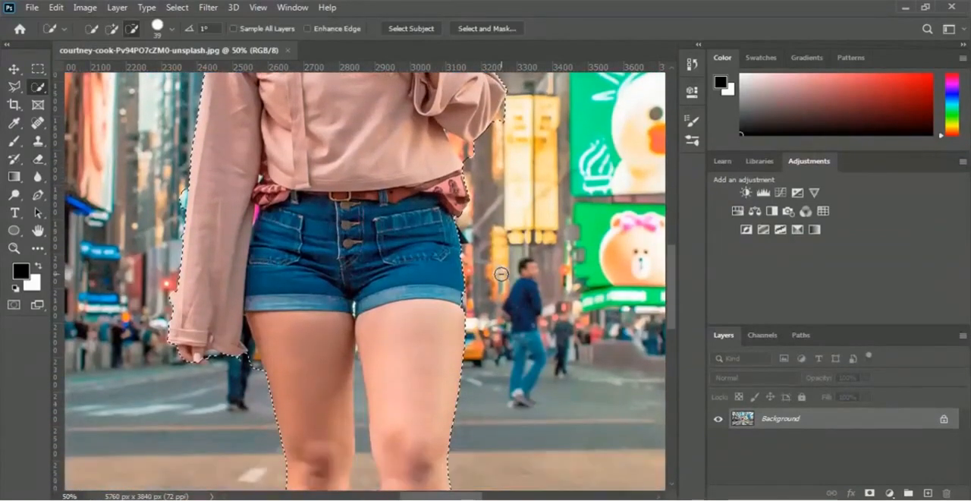
{"action": "scroll", "coordinate": [501, 274], "scroll_direction": "up", "scroll_amount": 4}
{"action": "scroll", "coordinate": [501, 273], "scroll_direction": "up", "scroll_amount": 1}
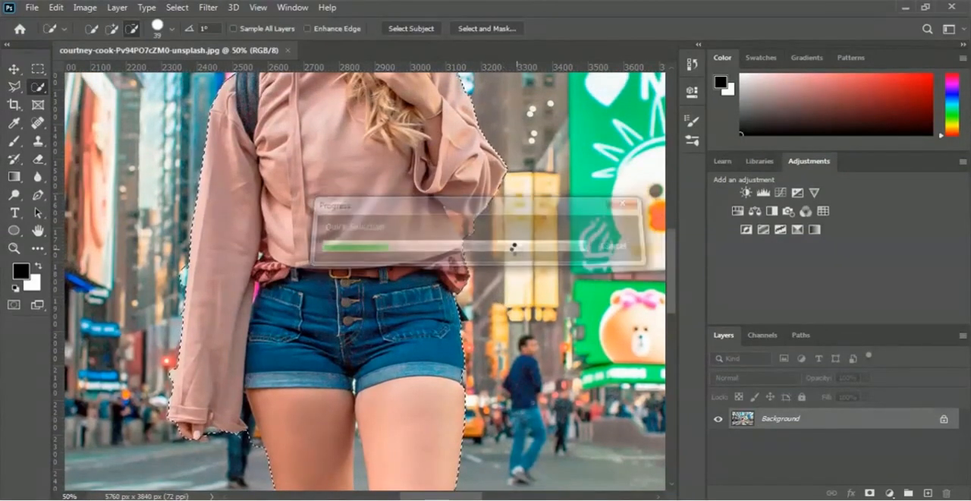
{"action": "scroll", "coordinate": [516, 248], "scroll_direction": "down", "scroll_amount": 4}
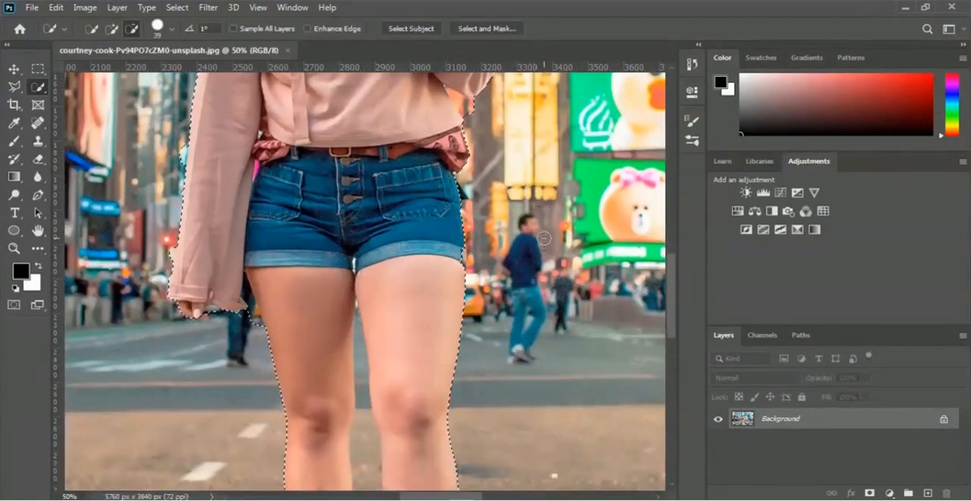
{"action": "scroll", "coordinate": [544, 239], "scroll_direction": "down", "scroll_amount": 3}
{"action": "scroll", "coordinate": [539, 245], "scroll_direction": "down", "scroll_amount": 4}
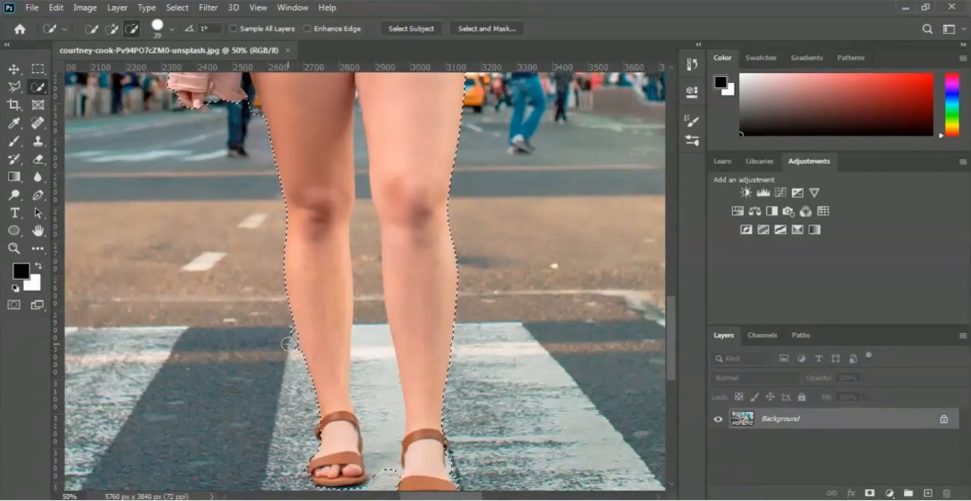
{"action": "left_click", "coordinate": [288, 344]}
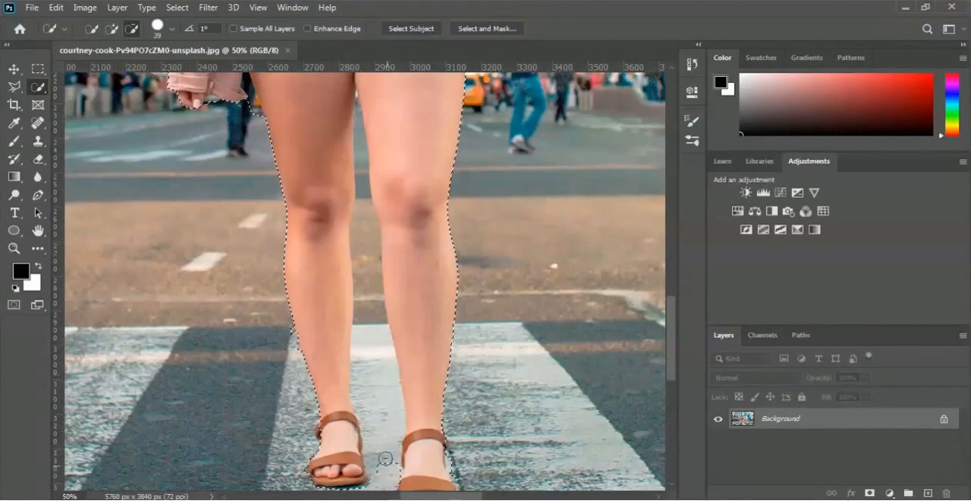
{"action": "left_click_drag", "start_coordinate": [385, 458], "coordinate": [368, 243]}
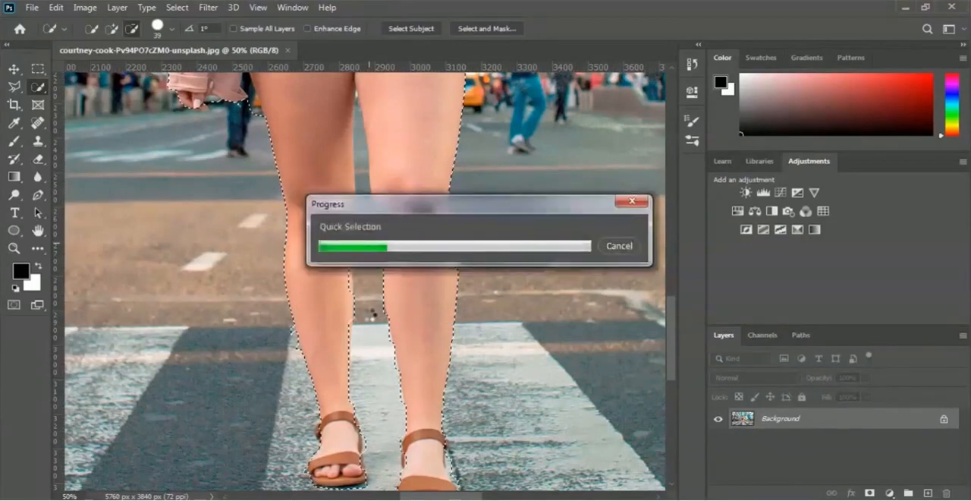
{"action": "scroll", "coordinate": [369, 315], "scroll_direction": "down", "scroll_amount": 4}
{"action": "scroll", "coordinate": [369, 316], "scroll_direction": "up", "scroll_amount": 8}
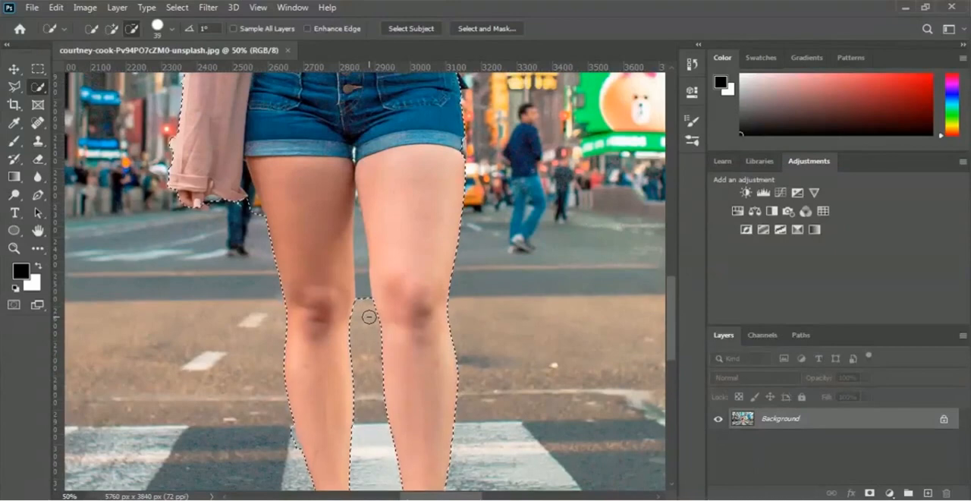
Reduce the brush size to 15 px and subtract the narrow gap between the thighs and the background beside the lowered hand
{"action": "key", "text": "bracketleft"}
{"action": "key", "text": "bracketleft"}
{"action": "key", "text": "bracketleft"}
{"action": "key", "text": "bracketleft"}
{"action": "key", "text": "bracketleft"}
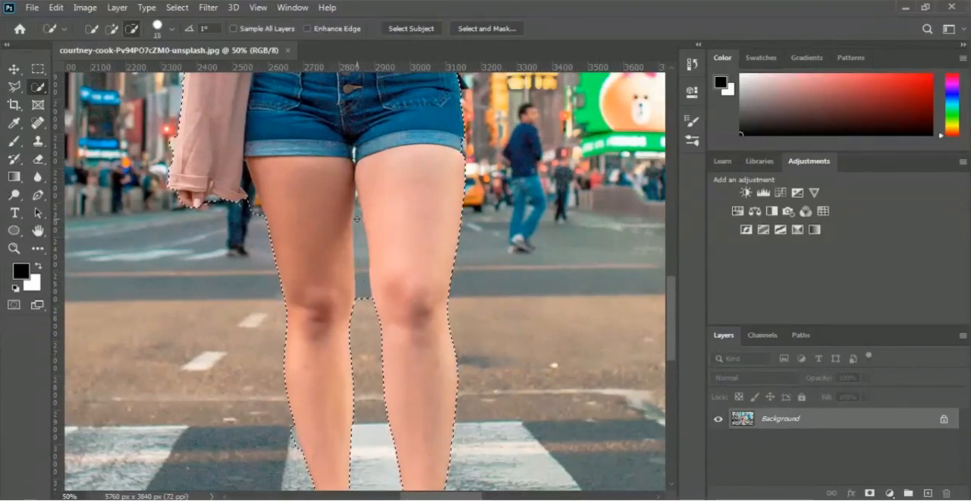
{"action": "left_click_drag", "start_coordinate": [361, 224], "coordinate": [365, 285]}
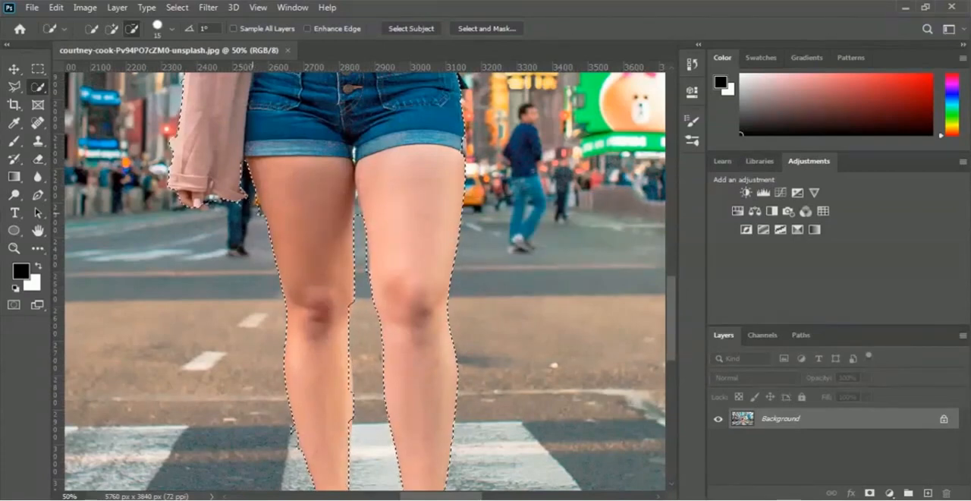
{"action": "left_click", "coordinate": [261, 344]}
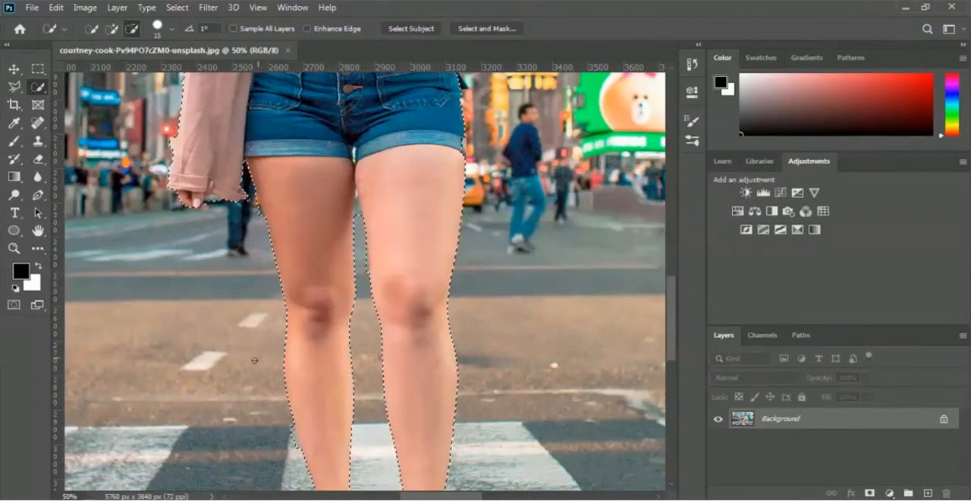
Subtract the small leftover background spots along the hair and shoulder above the raised arm from the selection
{"action": "scroll", "coordinate": [262, 343], "scroll_direction": "up", "scroll_amount": 10}
{"action": "scroll", "coordinate": [253, 362], "scroll_direction": "up", "scroll_amount": 5}
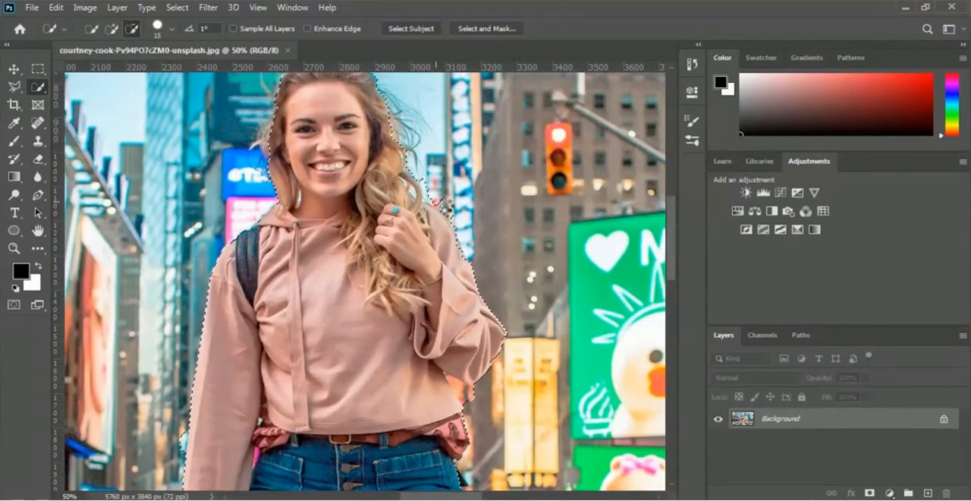
{"action": "left_click", "coordinate": [436, 201]}
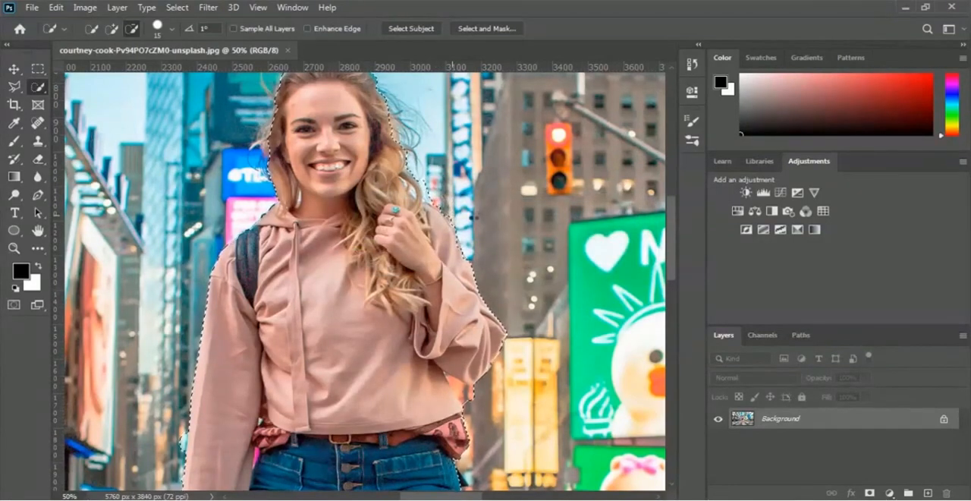
{"action": "left_click", "coordinate": [474, 217]}
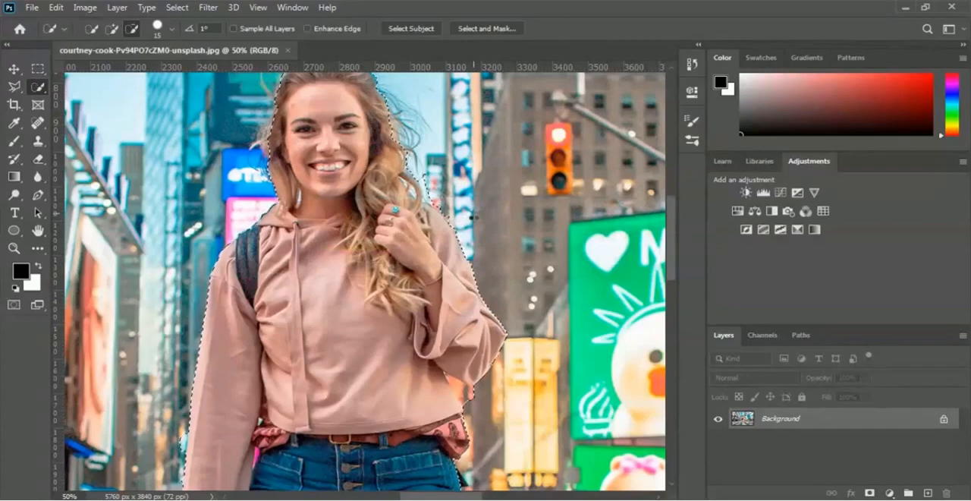
{"action": "scroll", "coordinate": [380, 87], "scroll_direction": "up", "scroll_amount": 2}
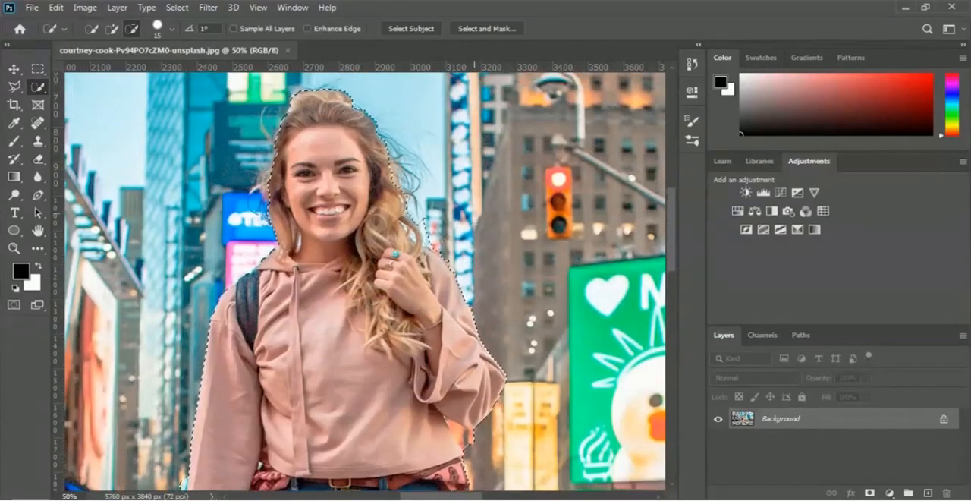
{"action": "scroll", "coordinate": [328, 90], "scroll_direction": "down", "scroll_amount": 6}
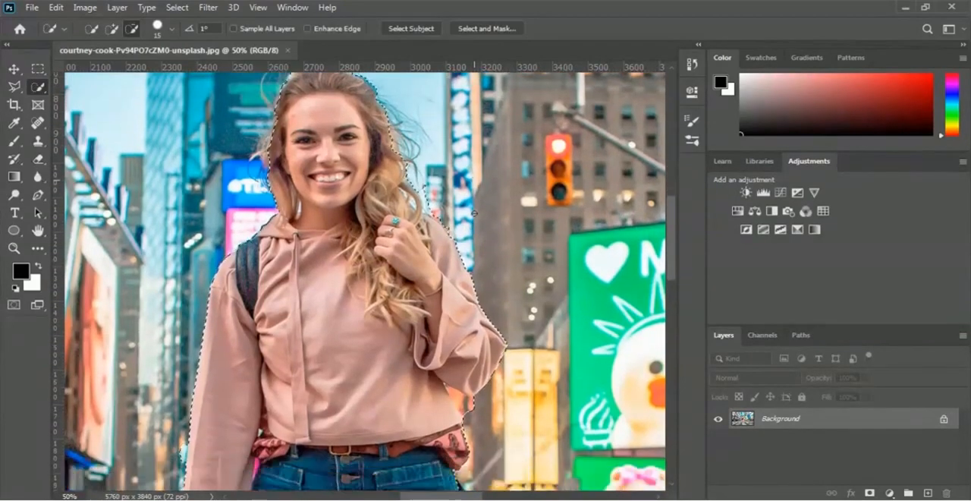
Examine the selection outline around the woman from her hair down to her sandals for leftover errors
{"action": "scroll", "coordinate": [364, 281], "scroll_direction": "down", "scroll_amount": 3}
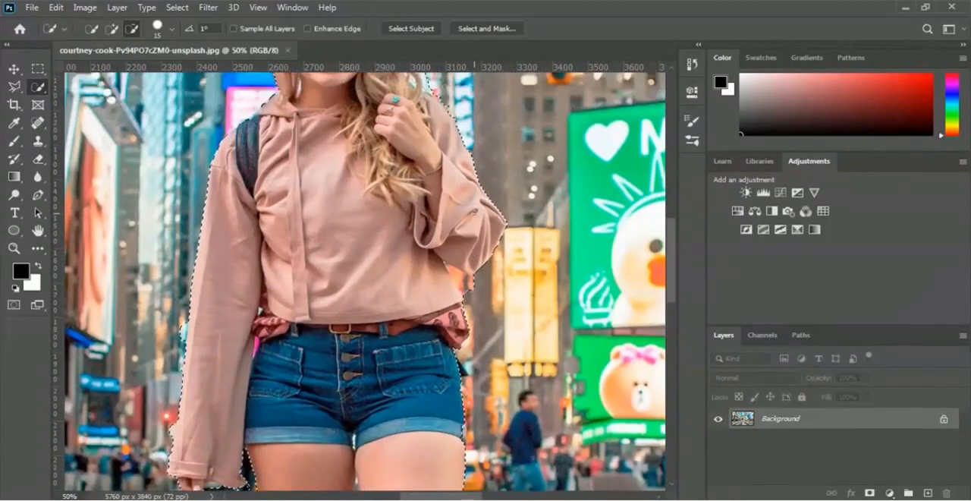
{"action": "scroll", "coordinate": [364, 281], "scroll_direction": "down", "scroll_amount": 5}
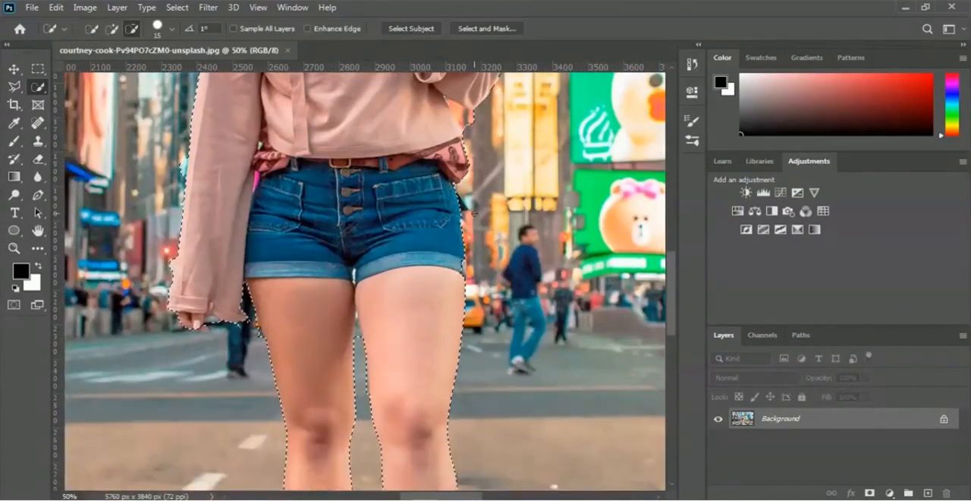
{"action": "scroll", "coordinate": [364, 281], "scroll_direction": "up", "scroll_amount": 5}
{"action": "scroll", "coordinate": [364, 280], "scroll_direction": "up", "scroll_amount": 4}
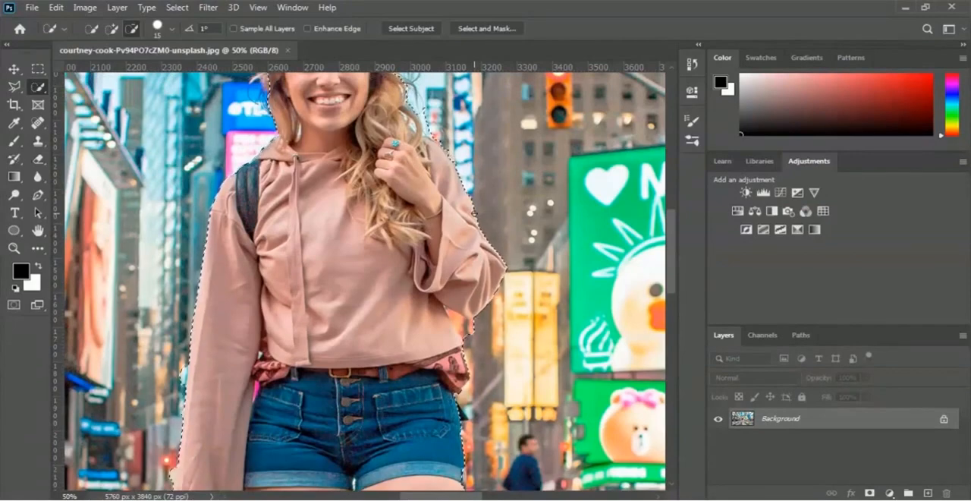
{"action": "scroll", "coordinate": [474, 213], "scroll_direction": "up", "scroll_amount": 5}
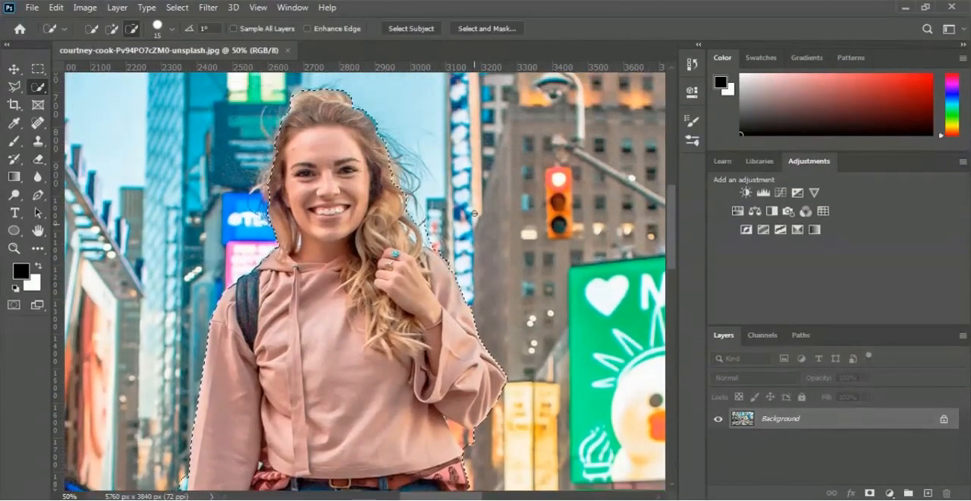
{"action": "scroll", "coordinate": [474, 213], "scroll_direction": "down", "scroll_amount": 8}
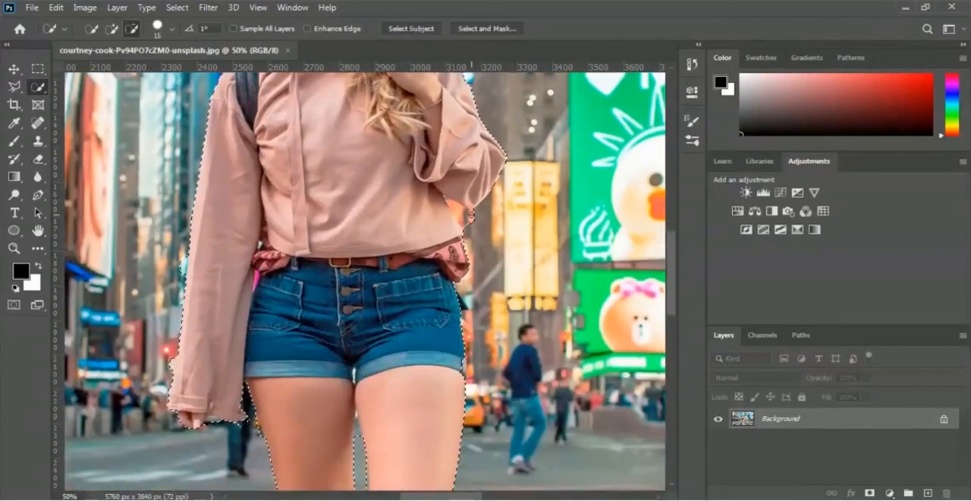
{"action": "scroll", "coordinate": [471, 216], "scroll_direction": "down", "scroll_amount": 5}
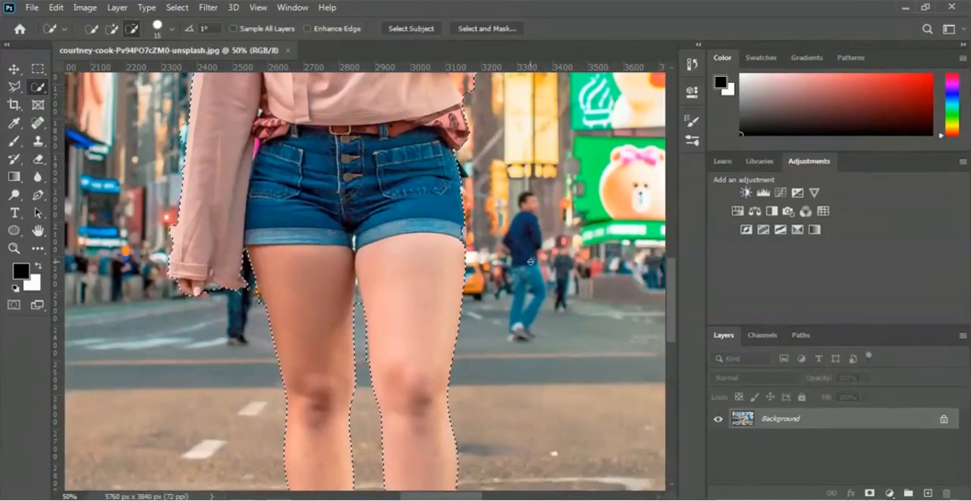
{"action": "scroll", "coordinate": [529, 261], "scroll_direction": "down", "scroll_amount": 9}
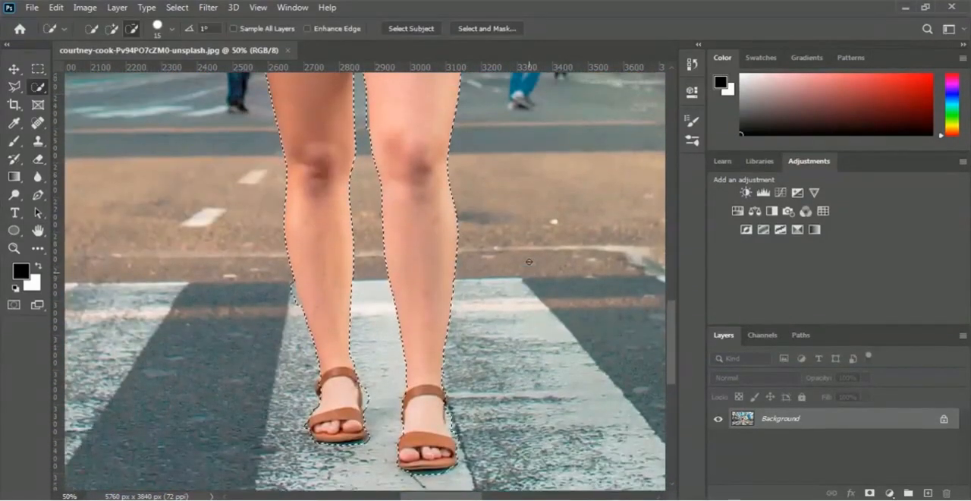
{"action": "scroll", "coordinate": [529, 261], "scroll_direction": "up", "scroll_amount": 1}
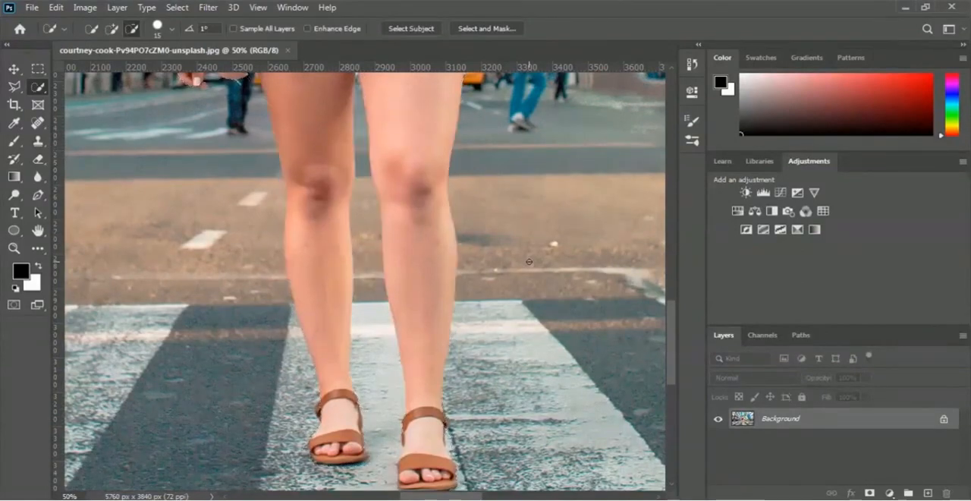
Add a layer mask from the selection to hide the background around the woman
{"action": "scroll", "coordinate": [529, 261], "scroll_direction": "down", "scroll_amount": 3}
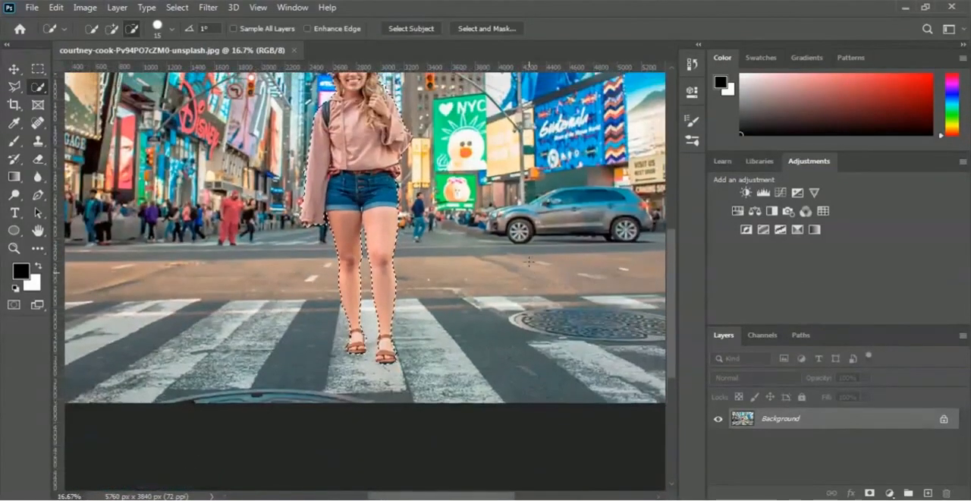
{"action": "scroll", "coordinate": [529, 261], "scroll_direction": "up", "scroll_amount": 3}
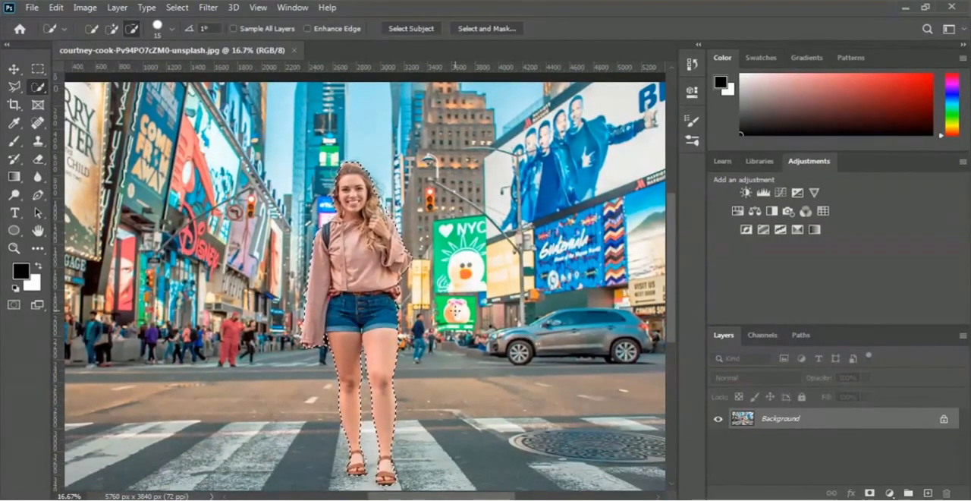
{"action": "left_click", "coordinate": [870, 493]}
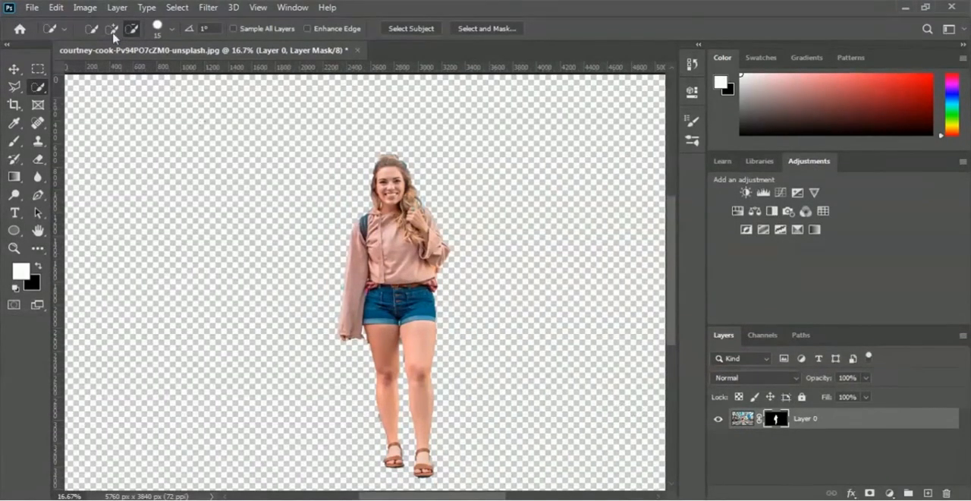
Open the brown-brick-wall-1227515 image from the 02 Selection and Masking folder as a second document
{"action": "left_click", "coordinate": [33, 9]}
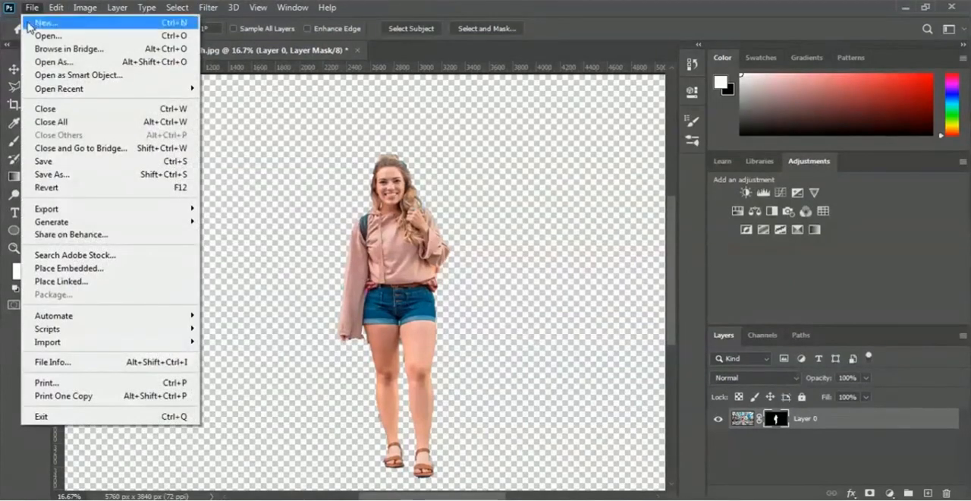
{"action": "left_click", "coordinate": [135, 38]}
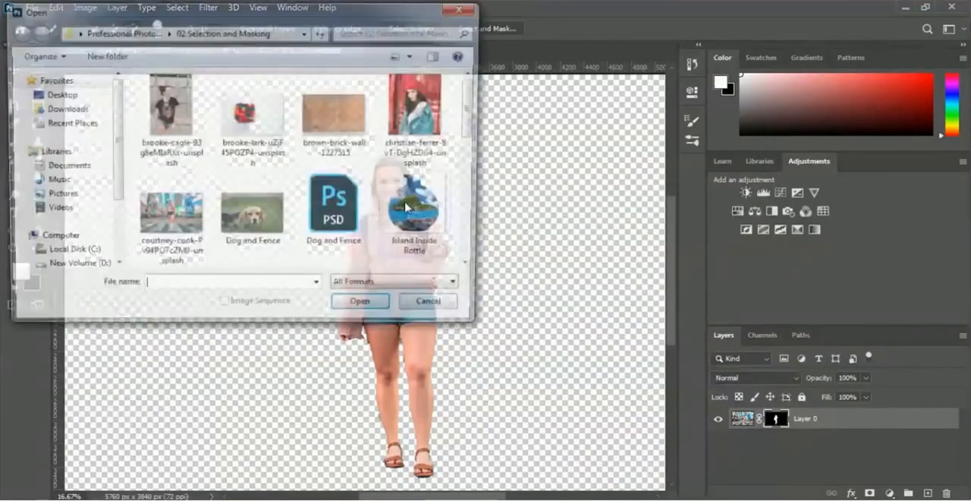
{"action": "left_click", "coordinate": [332, 135]}
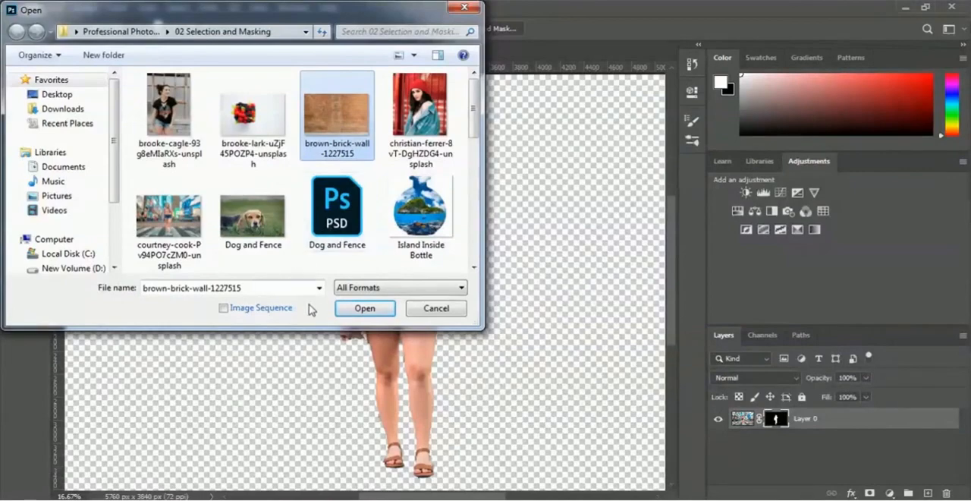
{"action": "left_click", "coordinate": [354, 311]}
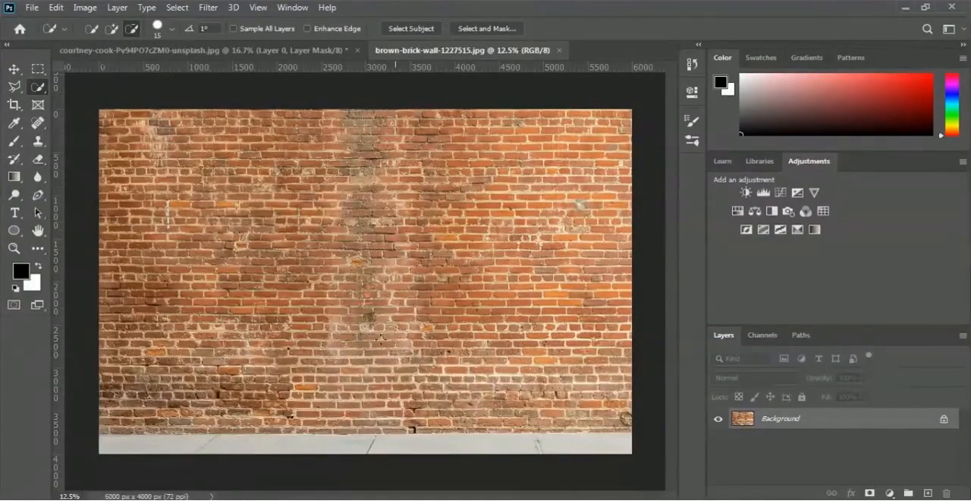
{"action": "left_click", "coordinate": [241, 51]}
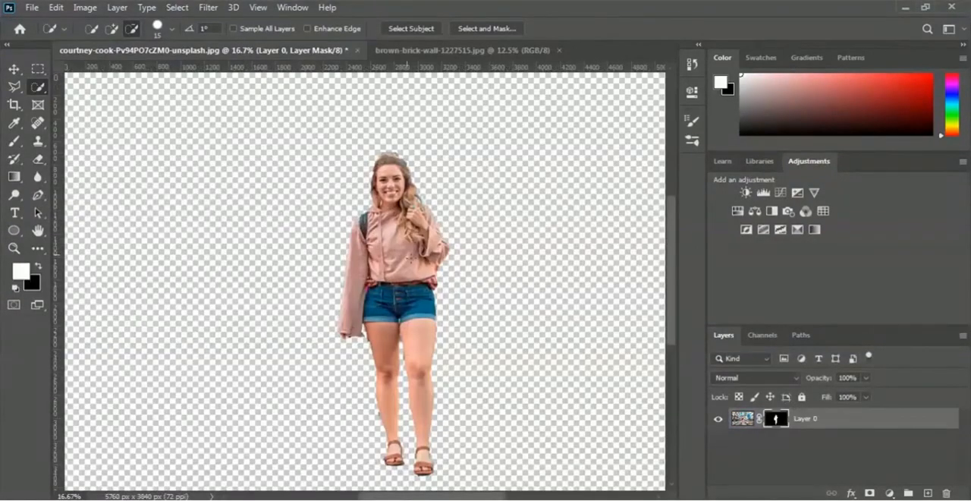
{"action": "left_click", "coordinate": [421, 53]}
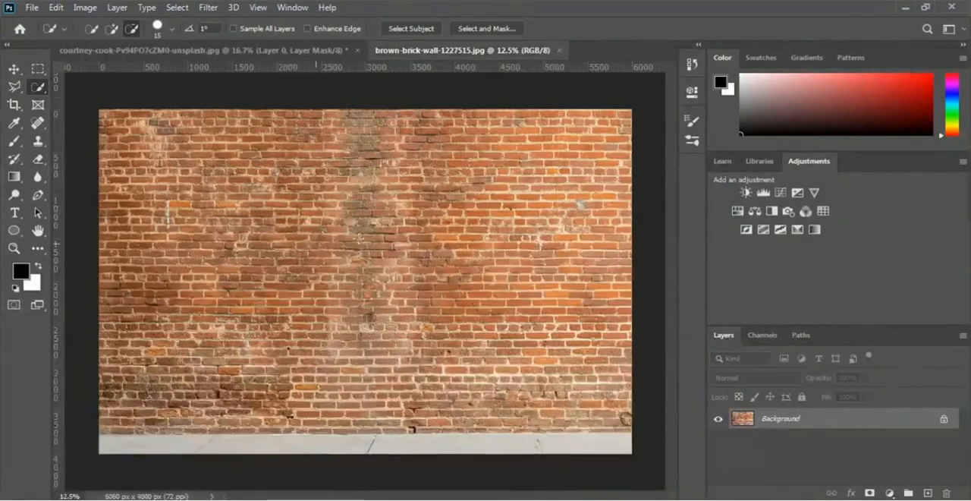
Copy the masked woman into the brick wall document with the Move tool and position her standing on the sidewalk
{"action": "left_click", "coordinate": [253, 51]}
{"action": "key", "text": "x"}
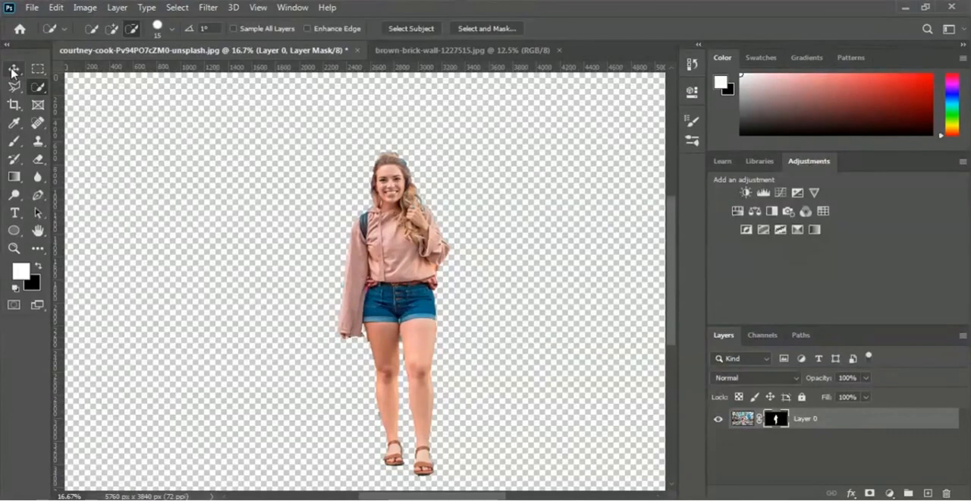
{"action": "left_click", "coordinate": [13, 71]}
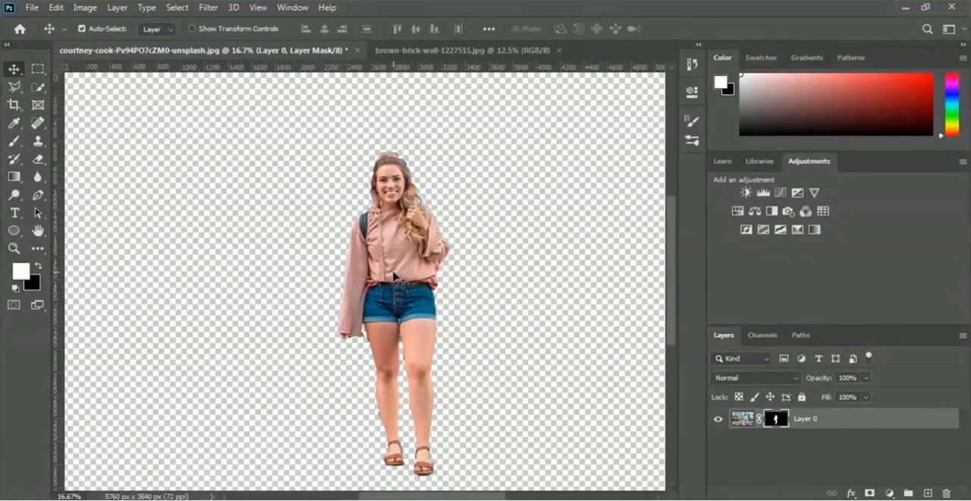
{"action": "left_click_drag", "start_coordinate": [394, 276], "coordinate": [461, 161]}
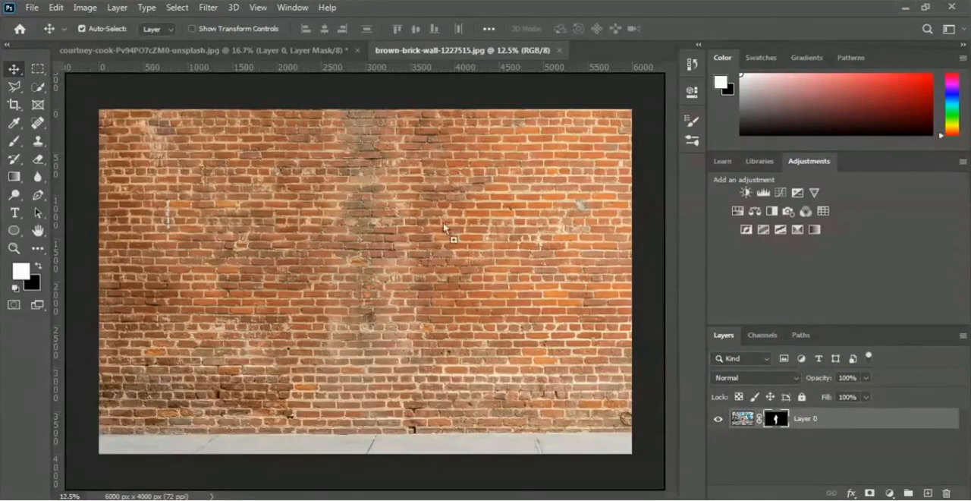
{"action": "left_click_drag", "start_coordinate": [444, 224], "coordinate": [409, 335]}
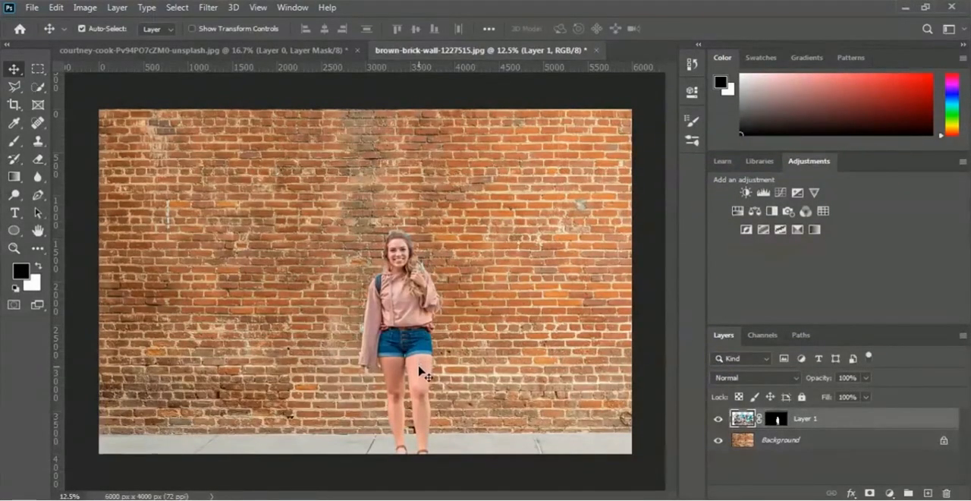
{"action": "left_click_drag", "start_coordinate": [419, 368], "coordinate": [423, 354]}
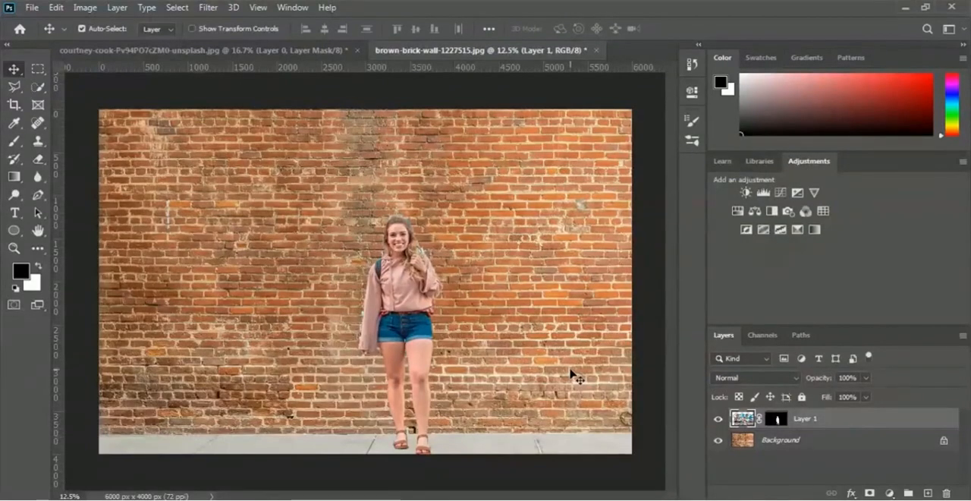
Close the brick wall document and the masked woman's document without saving either one
{"action": "left_click", "coordinate": [598, 51]}
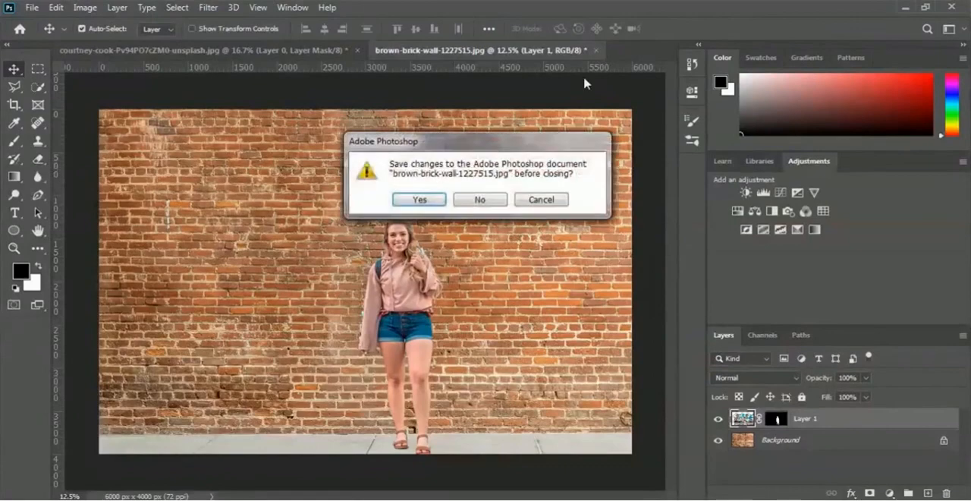
{"action": "left_click", "coordinate": [497, 199]}
{"action": "left_click", "coordinate": [357, 50]}
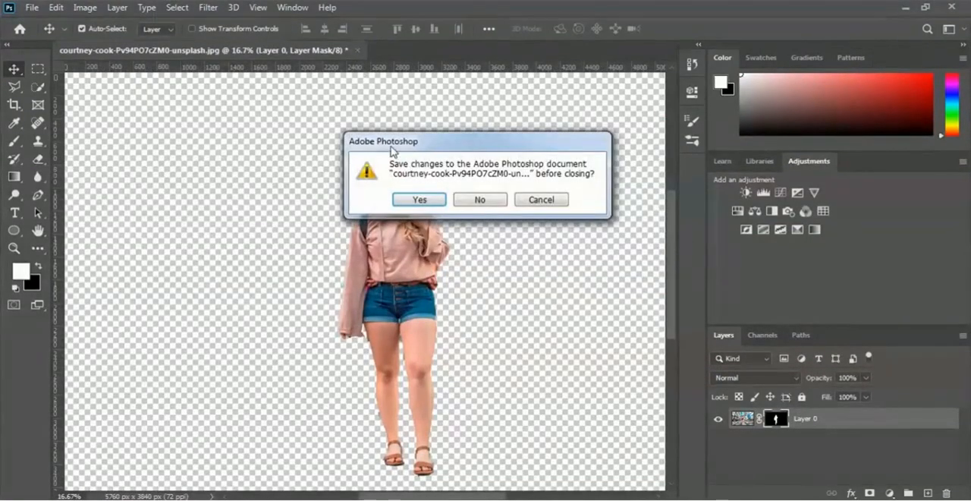
{"action": "left_click", "coordinate": [493, 202]}
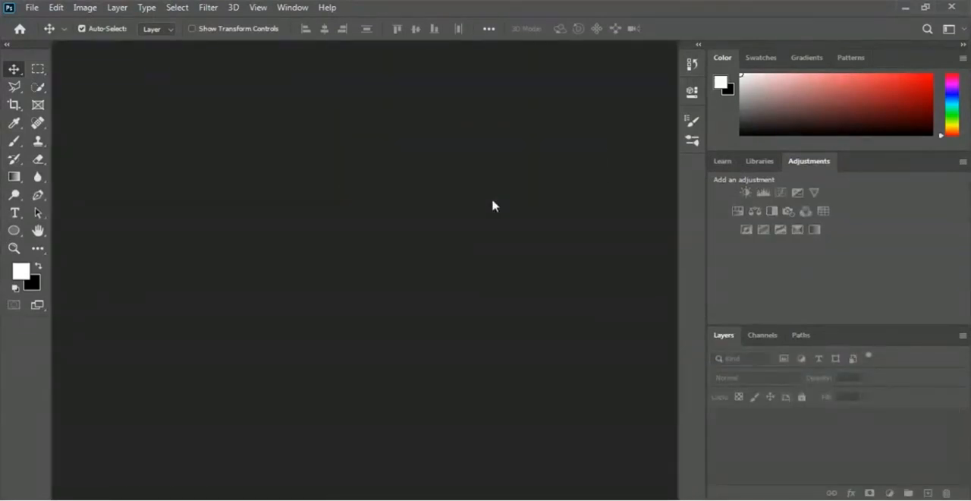
Open the photo of the box of berries on a white background from the 02 Selection and Masking folder
{"action": "key", "text": "l"}
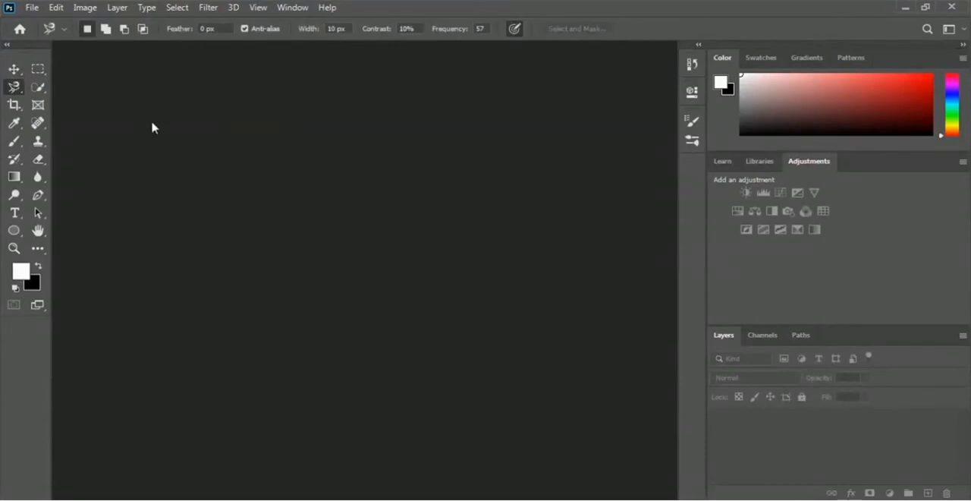
{"action": "left_click", "coordinate": [32, 8]}
{"action": "left_click", "coordinate": [46, 36]}
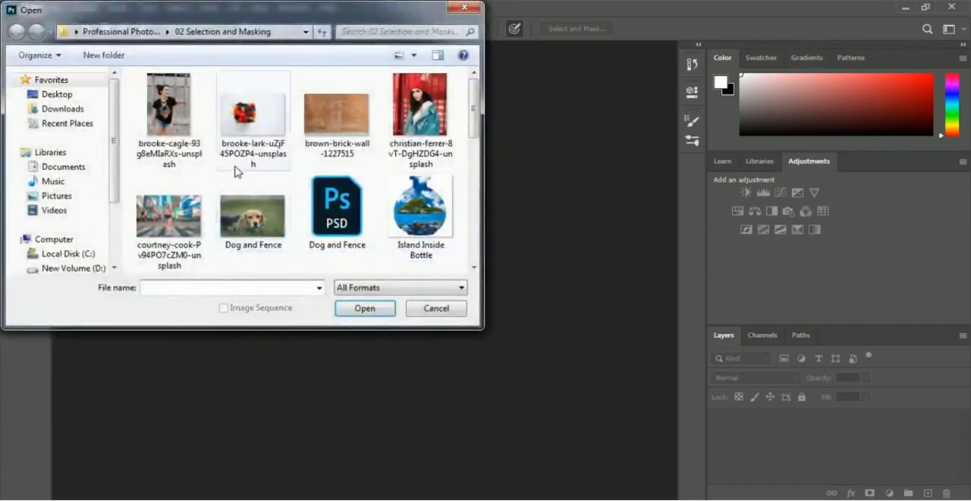
{"action": "left_click", "coordinate": [260, 146]}
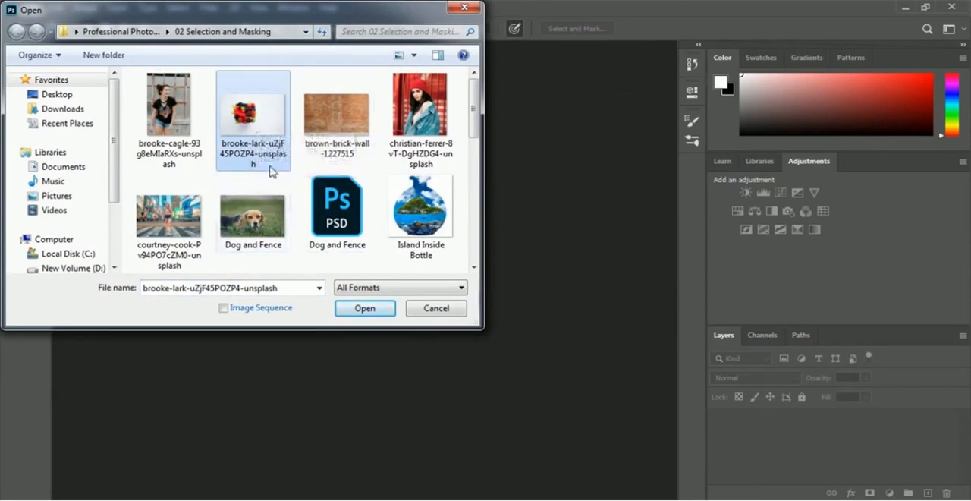
{"action": "left_click", "coordinate": [349, 310]}
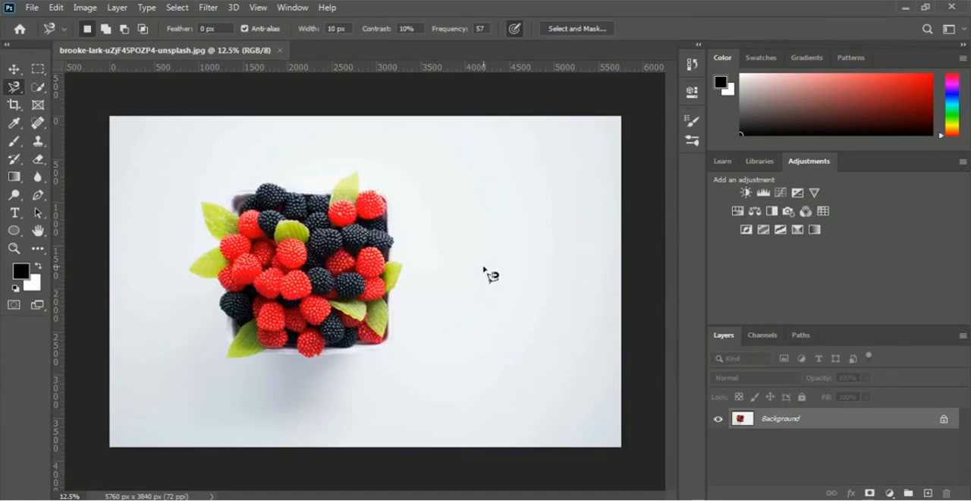
Outline the box of berries, including the protruding leaves, with the Polygonal Lasso tool and close the selection
{"action": "right_click", "coordinate": [15, 88]}
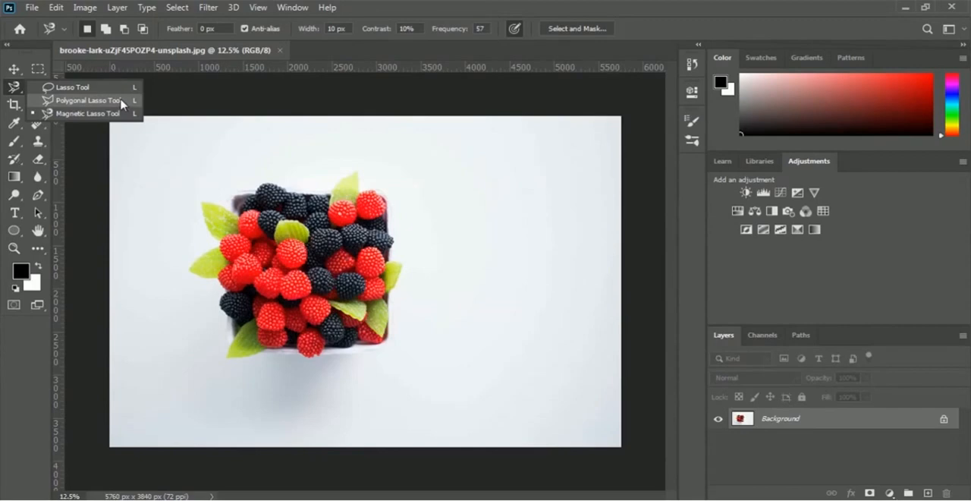
{"action": "left_click", "coordinate": [87, 100]}
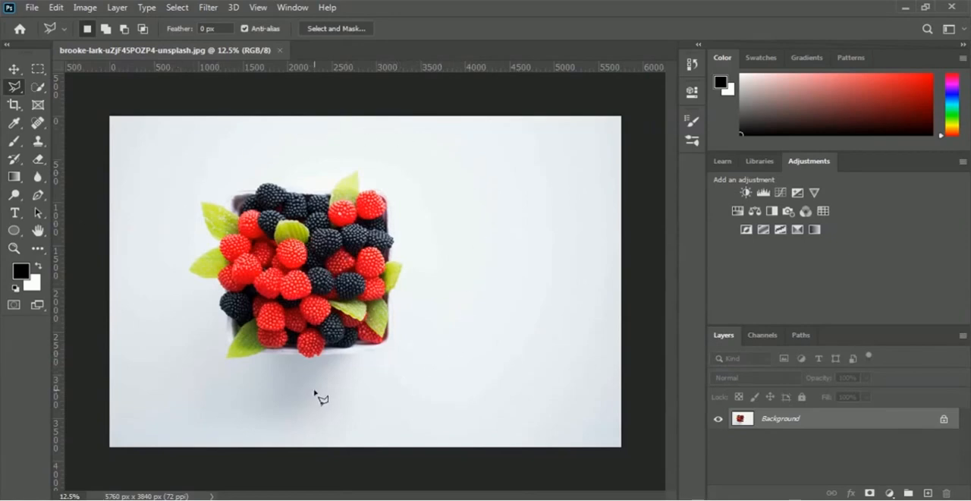
{"action": "key", "text": "ctrl+plus"}
{"action": "key", "text": "ctrl+plus"}
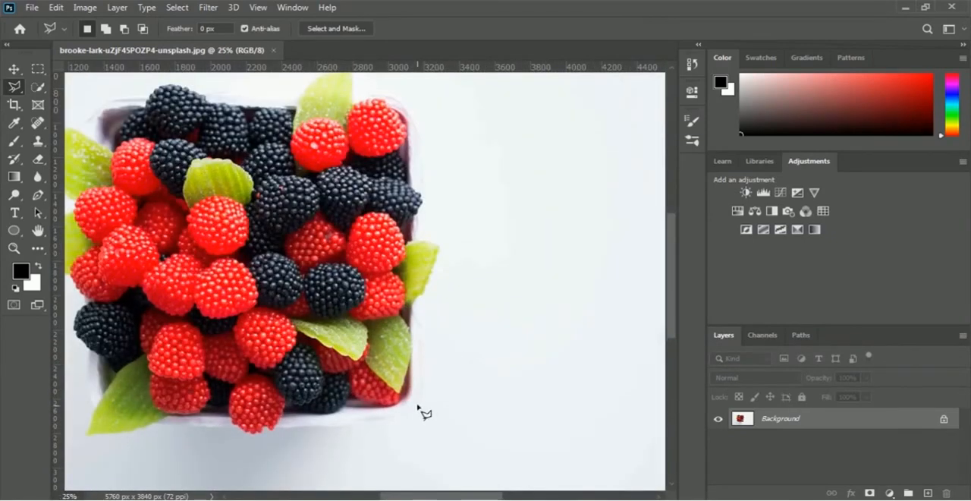
{"action": "key", "text": "ctrl+plus"}
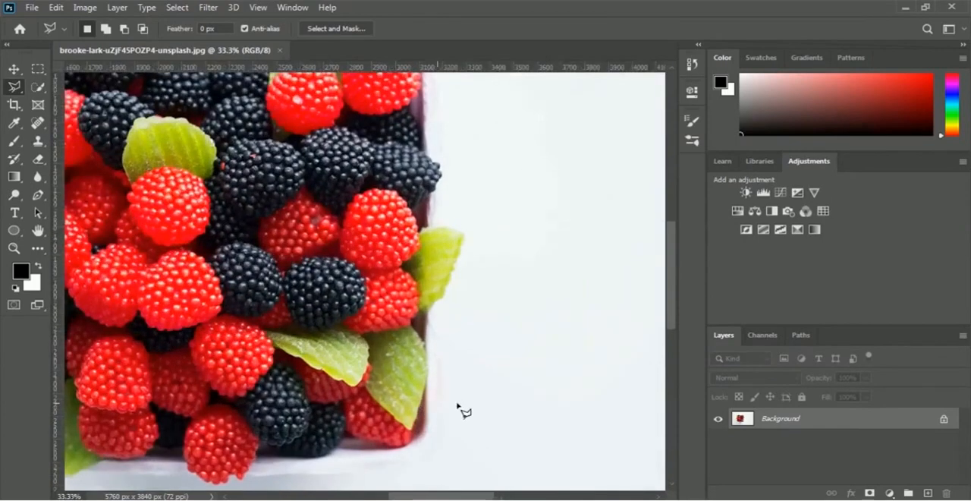
{"action": "scroll", "coordinate": [461, 408], "scroll_direction": "down", "scroll_amount": 3}
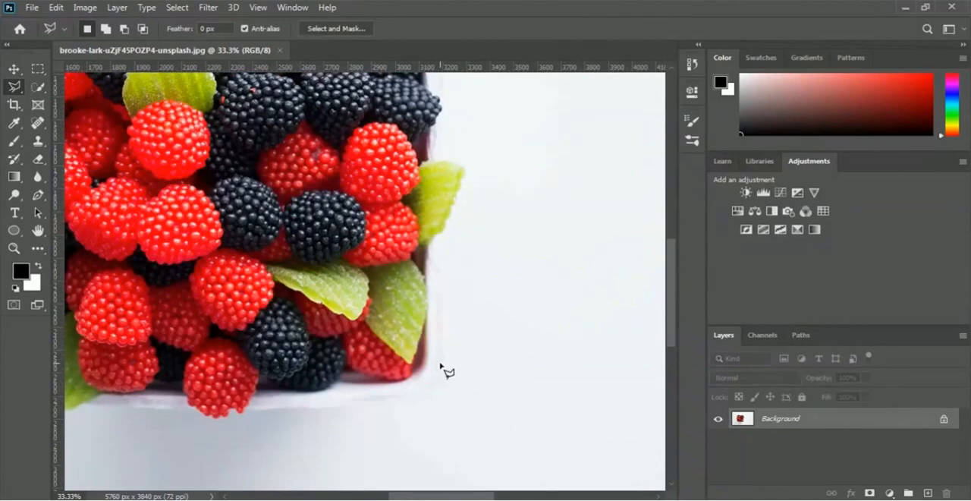
{"action": "left_click", "coordinate": [440, 363]}
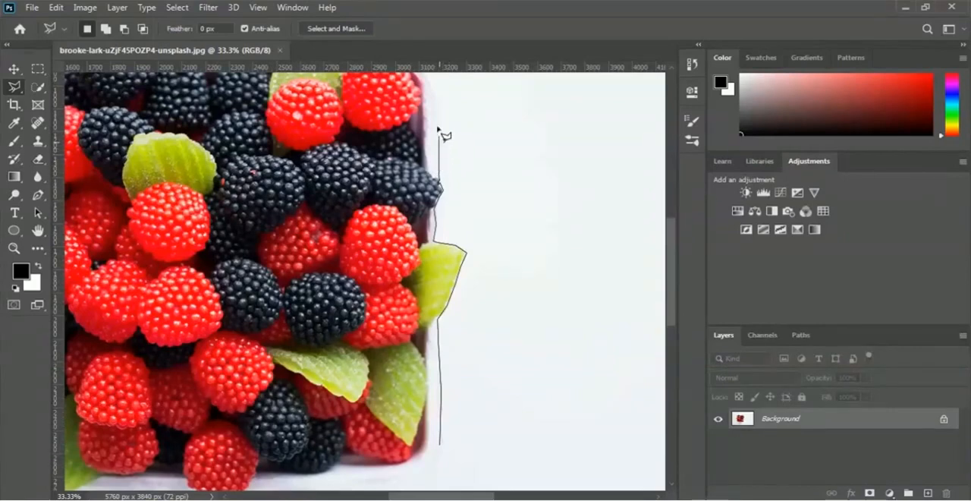
{"action": "scroll", "coordinate": [444, 112], "scroll_direction": "up", "scroll_amount": 3}
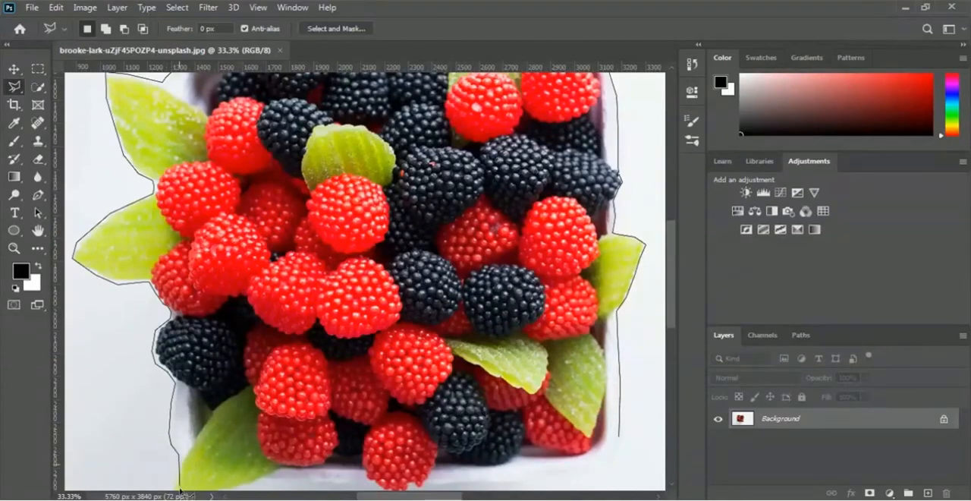
{"action": "scroll", "coordinate": [182, 455], "scroll_direction": "down", "scroll_amount": 3}
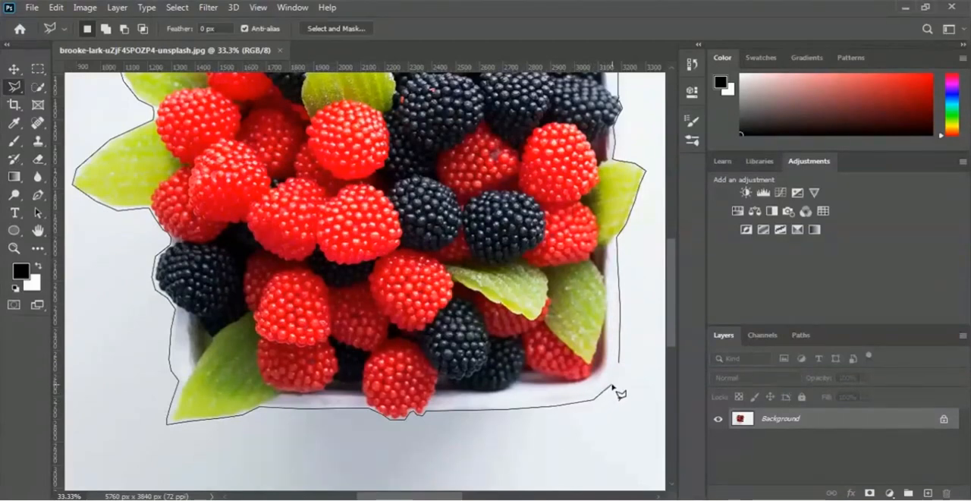
{"action": "key", "text": "Escape"}
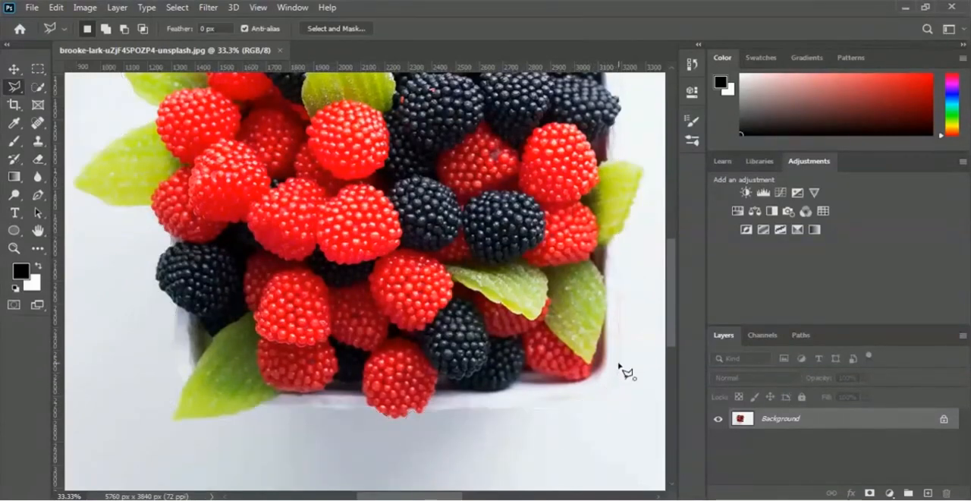
{"action": "left_click", "coordinate": [619, 364]}
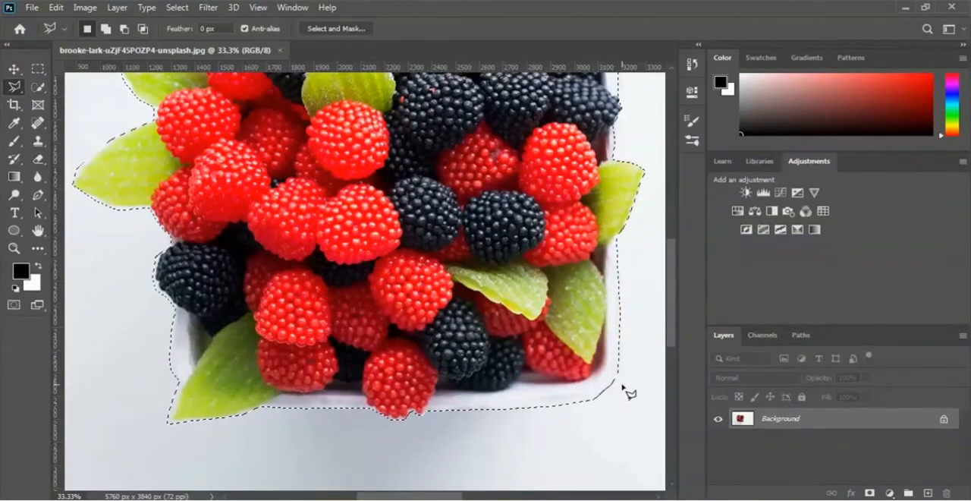
Add a layer mask from the selection to hide the white background around the box of berries
{"action": "scroll", "coordinate": [627, 392], "scroll_direction": "up", "scroll_amount": 2}
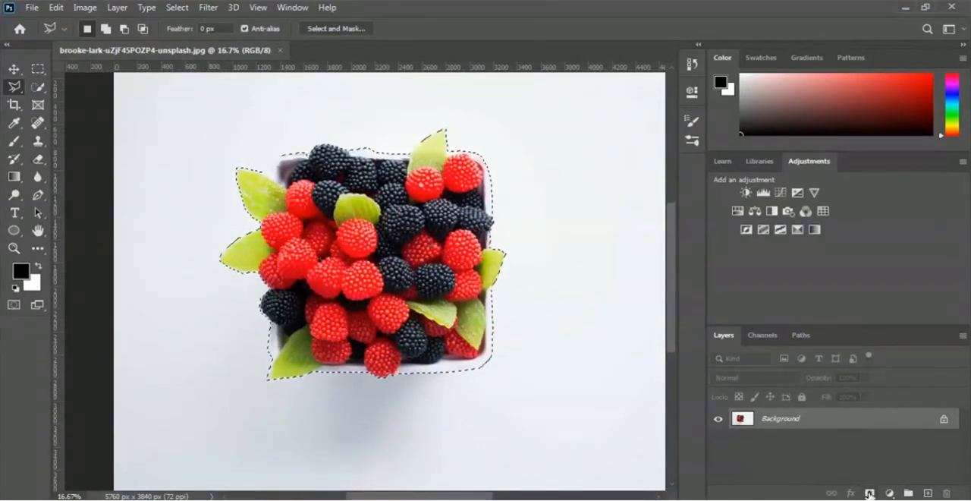
{"action": "left_click", "coordinate": [870, 492]}
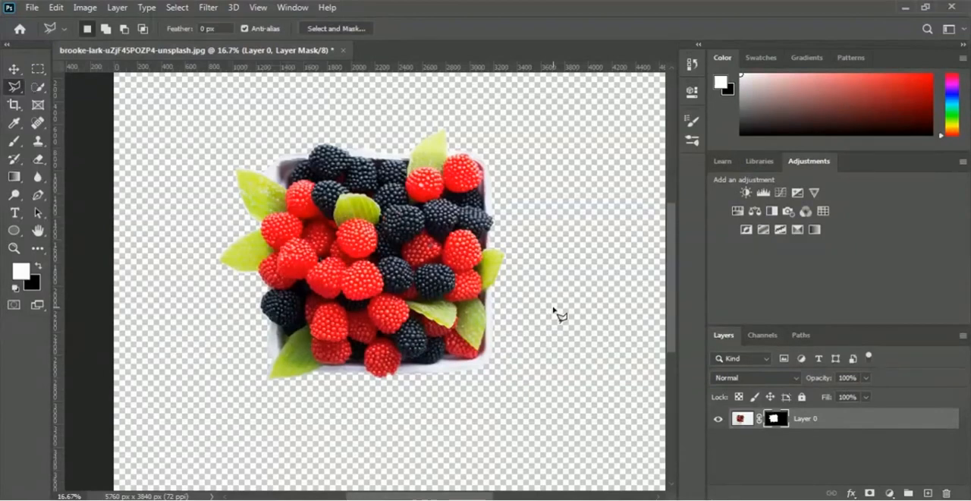
{"action": "key", "text": "End"}
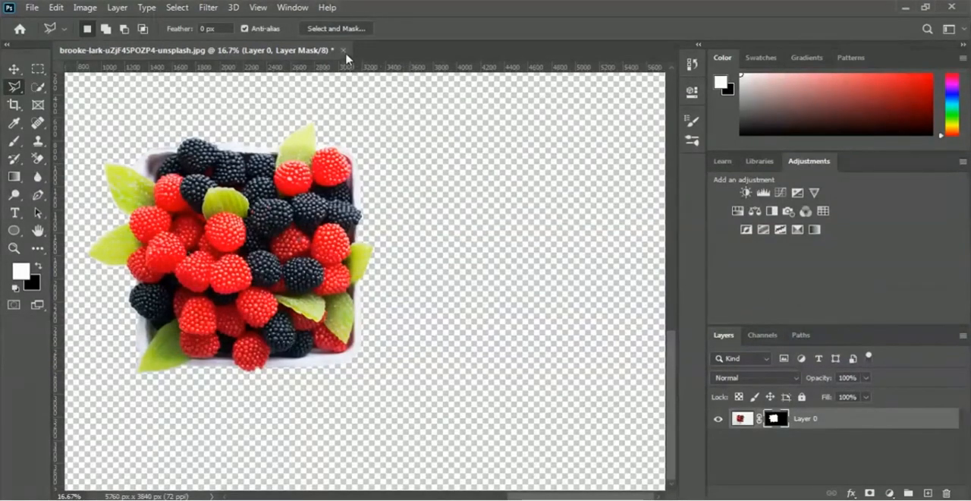
Close the berries document without saving and open the photo of oranges on a red background from the 02 Selection and Masking folder
{"action": "left_click", "coordinate": [343, 50]}
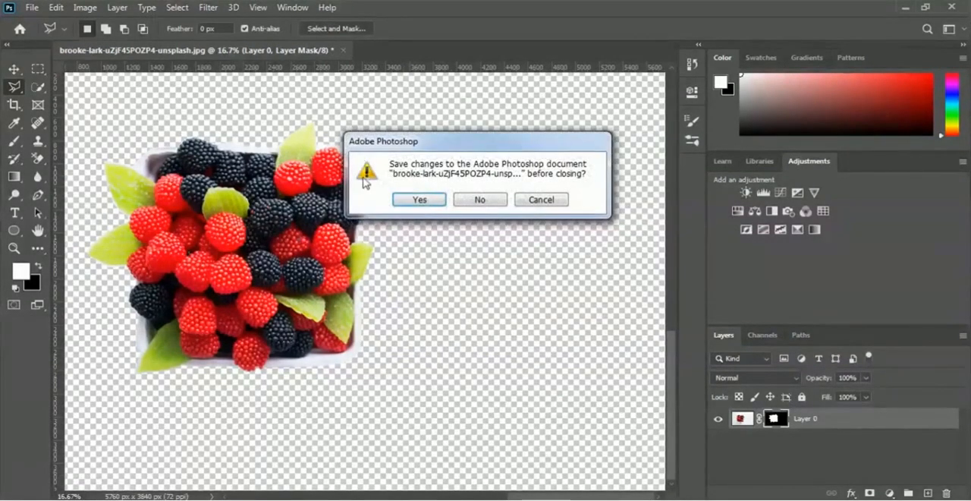
{"action": "left_click", "coordinate": [469, 205]}
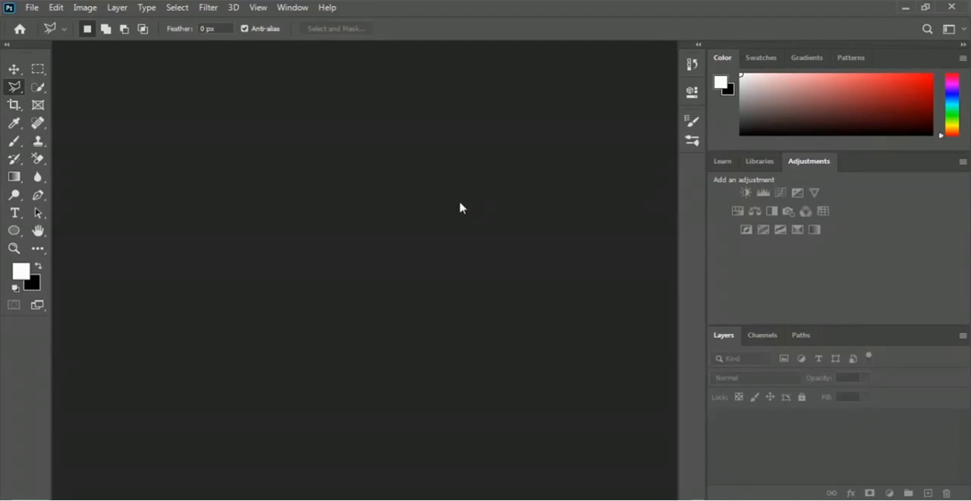
{"action": "left_click", "coordinate": [32, 9]}
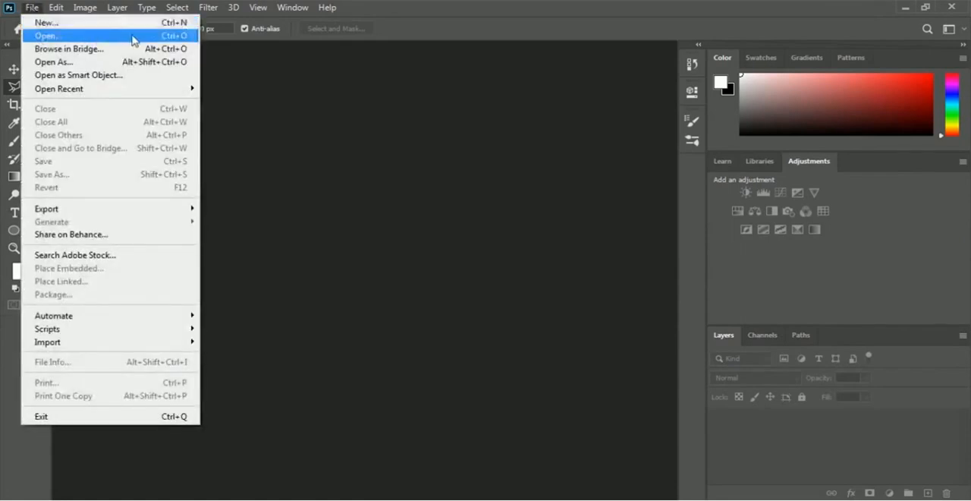
{"action": "left_click", "coordinate": [132, 37]}
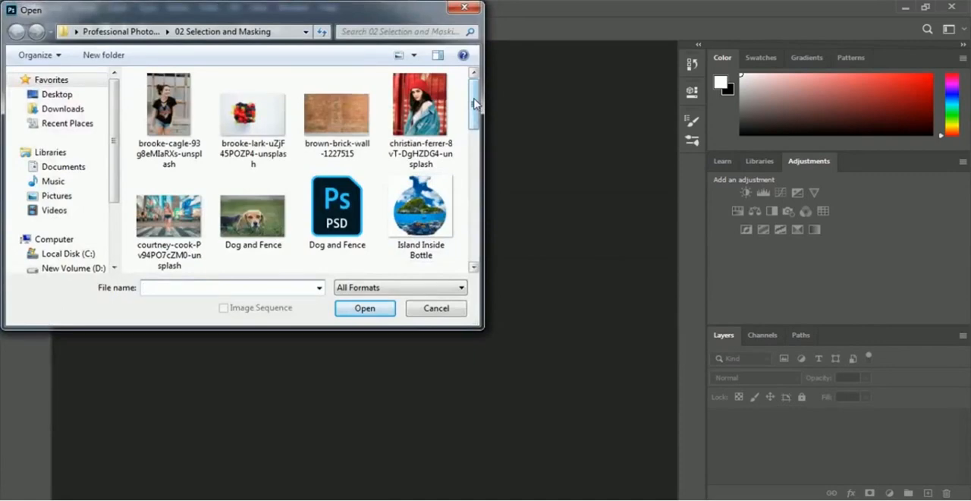
{"action": "left_click_drag", "start_coordinate": [476, 105], "coordinate": [482, 161]}
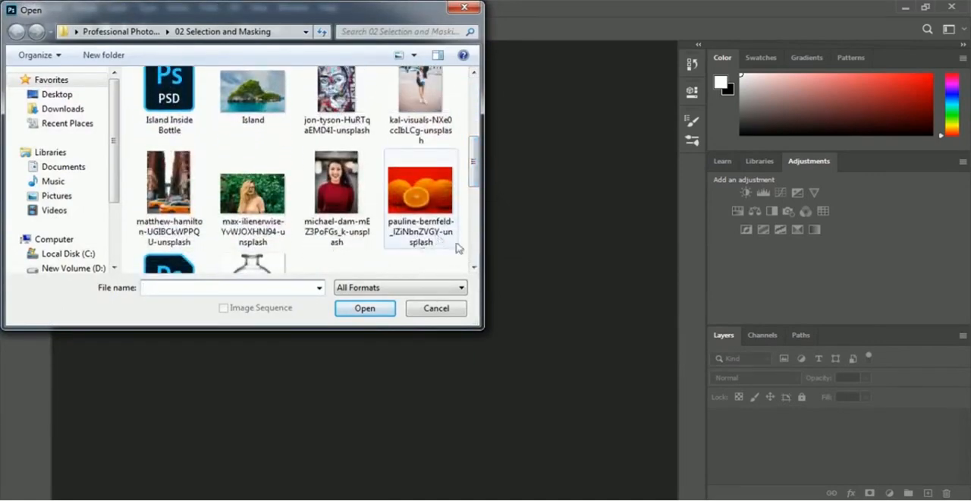
{"action": "left_click", "coordinate": [416, 227]}
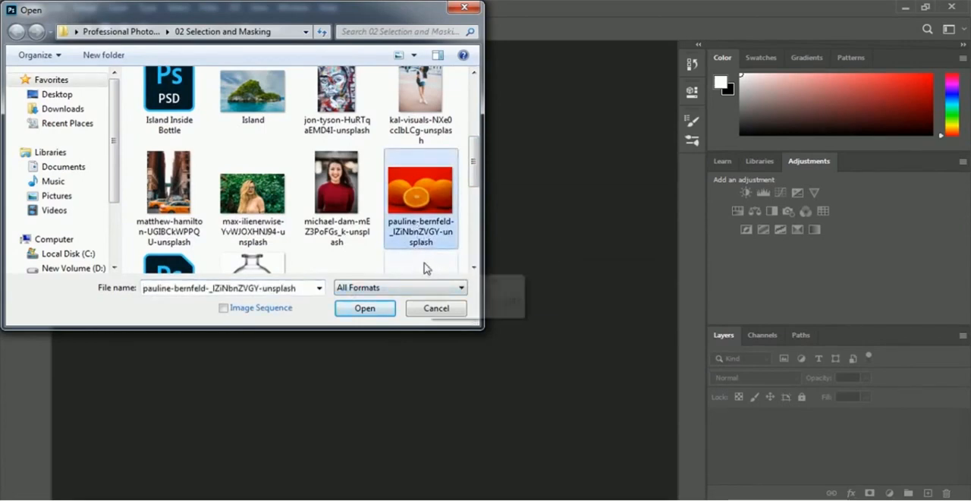
{"action": "left_click", "coordinate": [339, 310]}
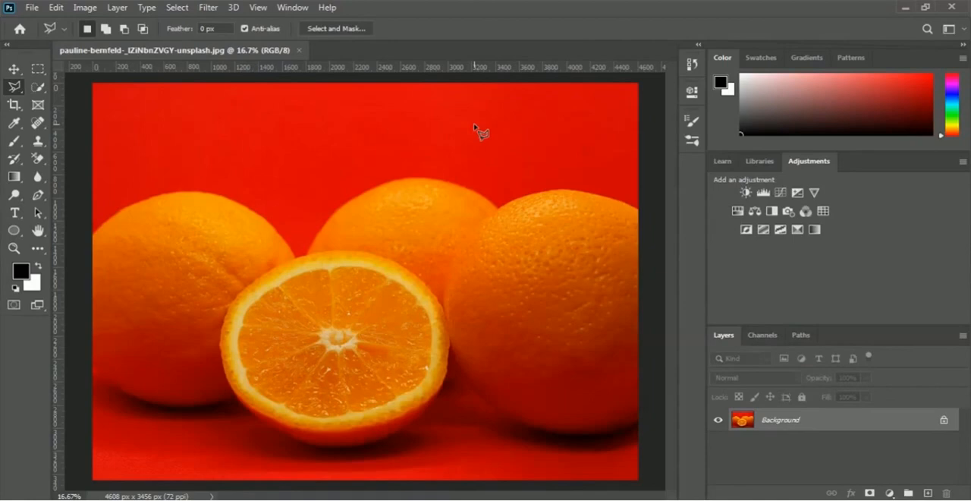
Duplicate the Background layer of the oranges photo under the name Background Remove
{"action": "key", "text": "v"}
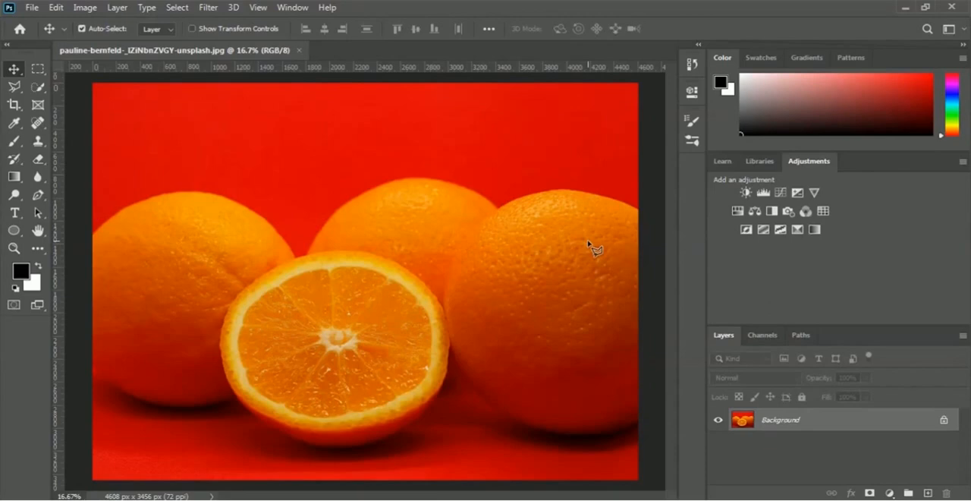
{"action": "right_click", "coordinate": [785, 421]}
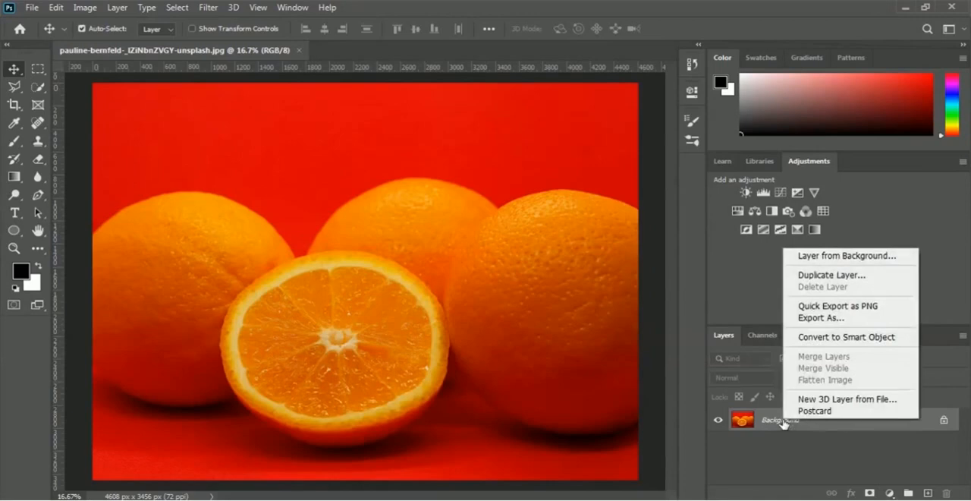
{"action": "left_click", "coordinate": [873, 279]}
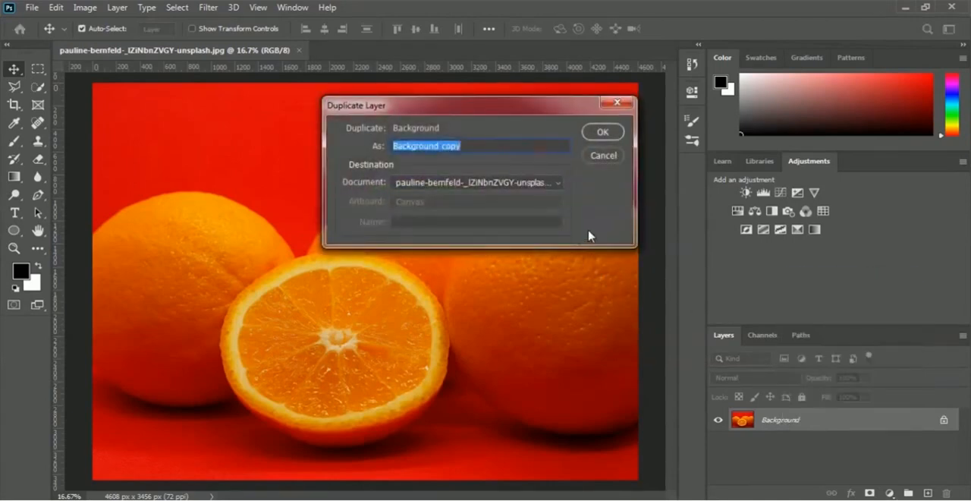
{"action": "key", "text": "Right"}
{"action": "key", "text": "BackSpace"}
{"action": "key", "text": "BackSpace"}
{"action": "key", "text": "BackSpace"}
{"action": "key", "text": "BackSpace"}
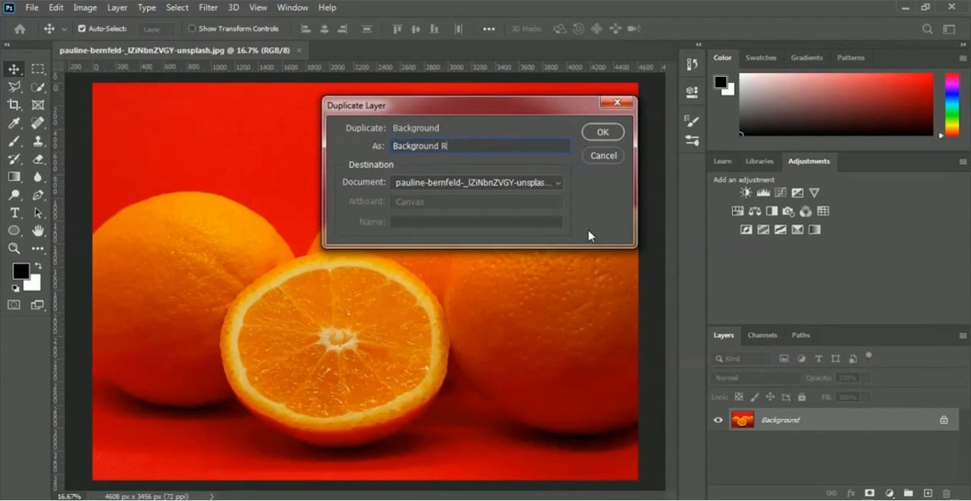
{"action": "type", "text": "Remove"}
{"action": "left_click", "coordinate": [613, 135]}
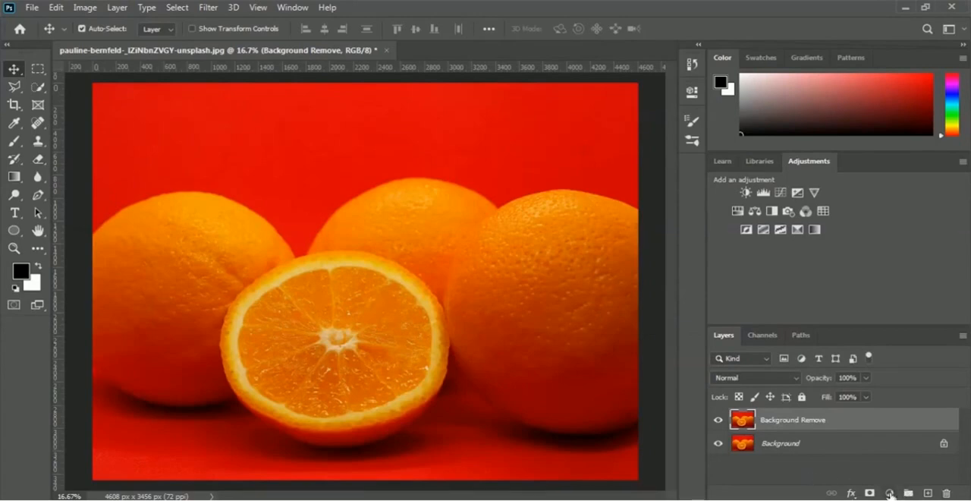
Add a black (000000) Solid Color fill layer and place it between the Background Remove and Background layers
{"action": "left_click", "coordinate": [890, 493]}
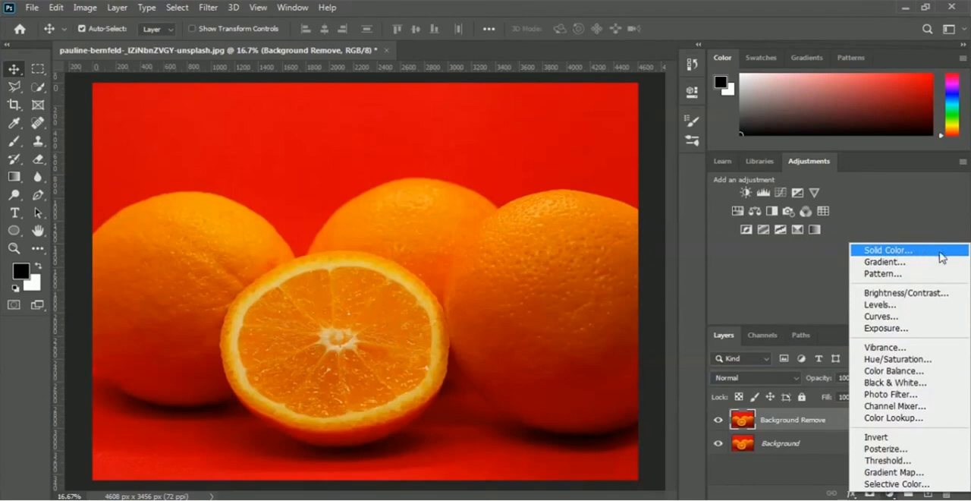
{"action": "left_click", "coordinate": [941, 255]}
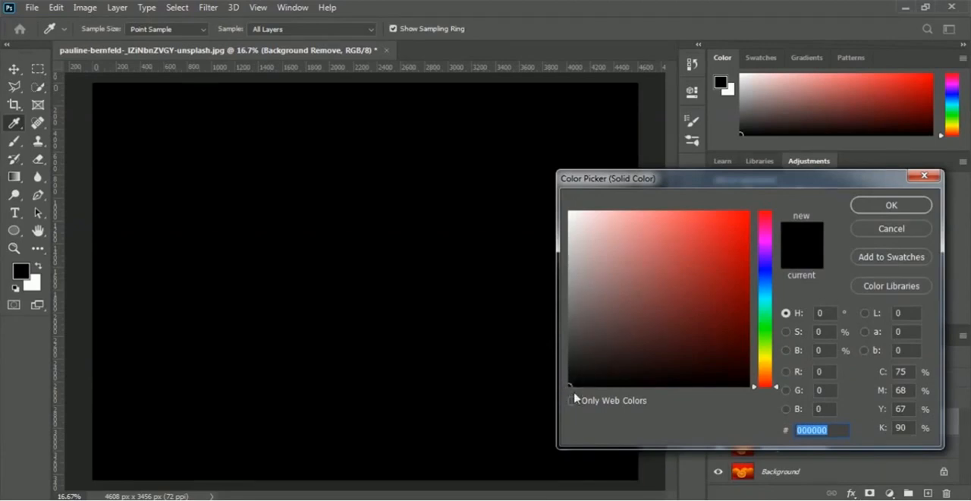
{"action": "left_click", "coordinate": [913, 210]}
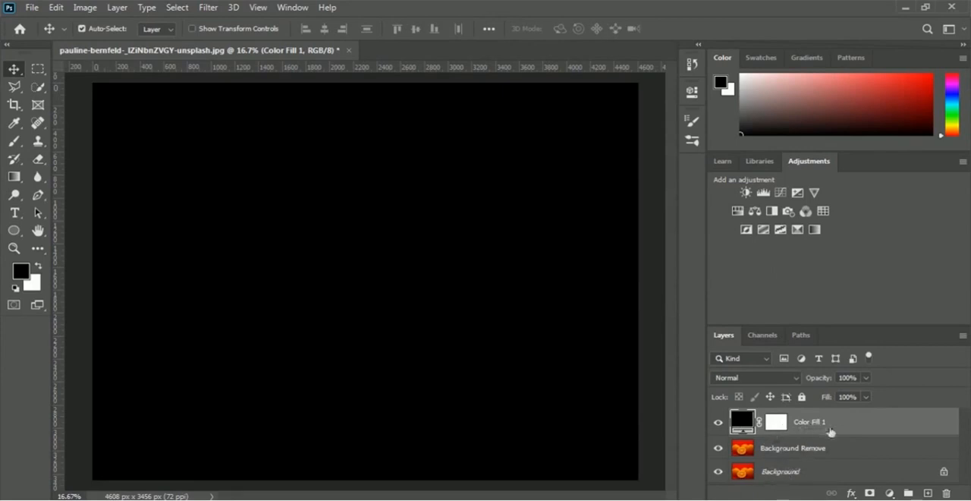
{"action": "left_click_drag", "start_coordinate": [839, 423], "coordinate": [832, 461]}
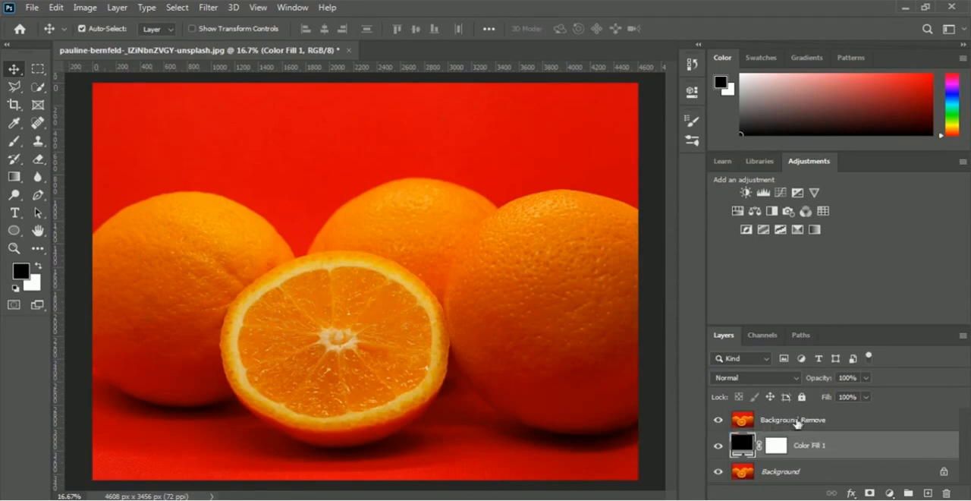
Select the Background Remove layer and activate the Background Eraser tool with its limits set to Discontiguous
{"action": "left_click", "coordinate": [793, 423]}
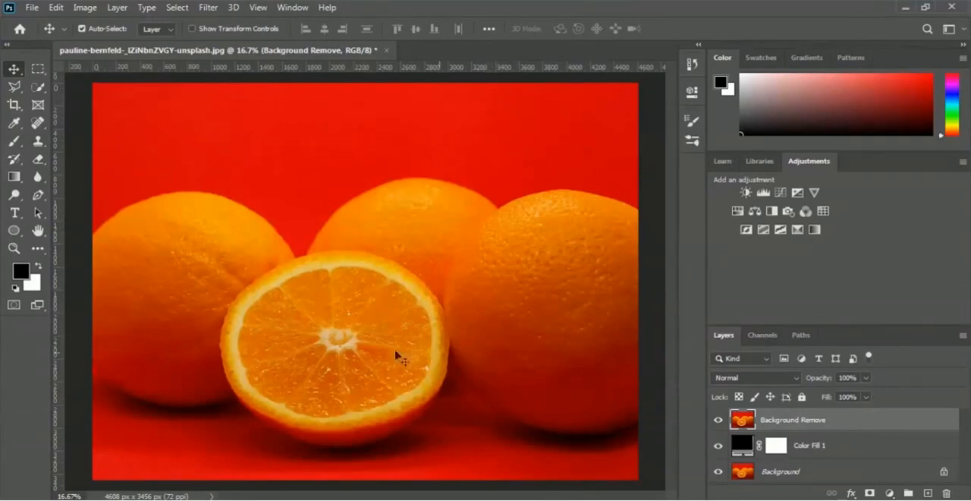
{"action": "left_click", "coordinate": [39, 161]}
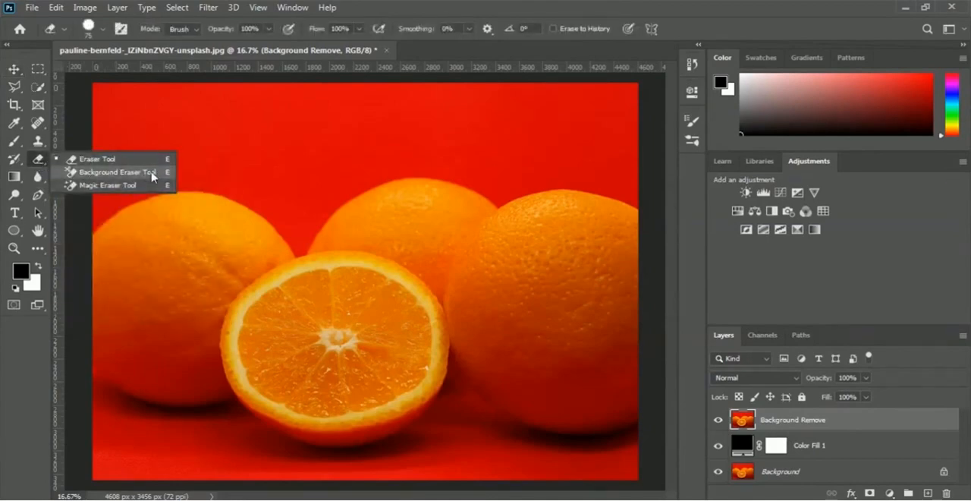
{"action": "left_click", "coordinate": [95, 173]}
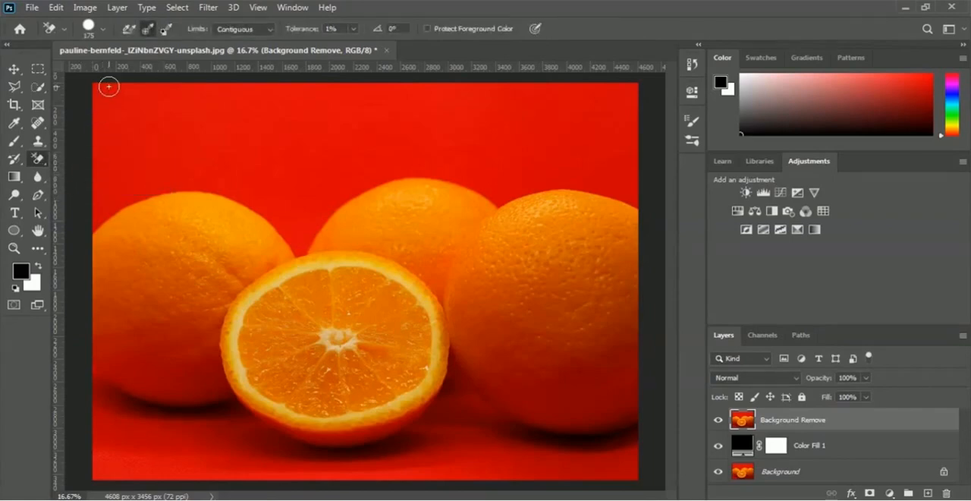
{"action": "left_click", "coordinate": [269, 30]}
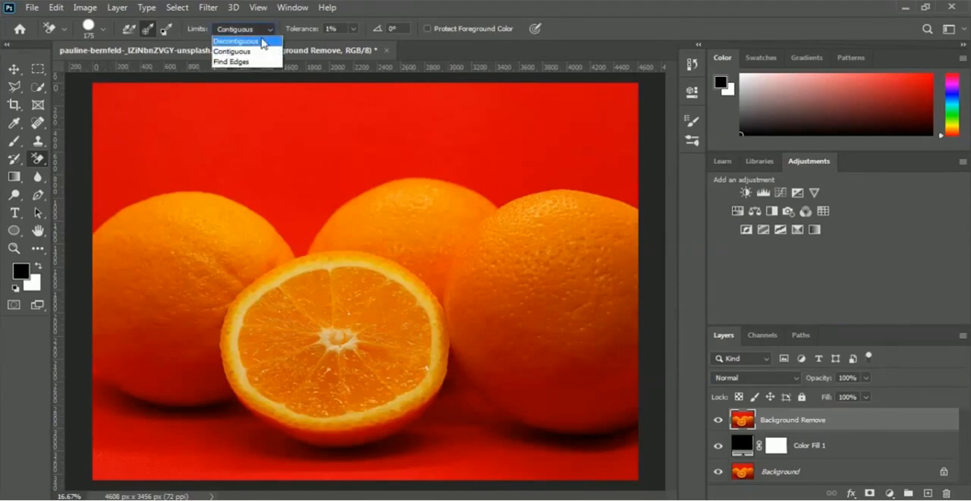
{"action": "left_click", "coordinate": [264, 43]}
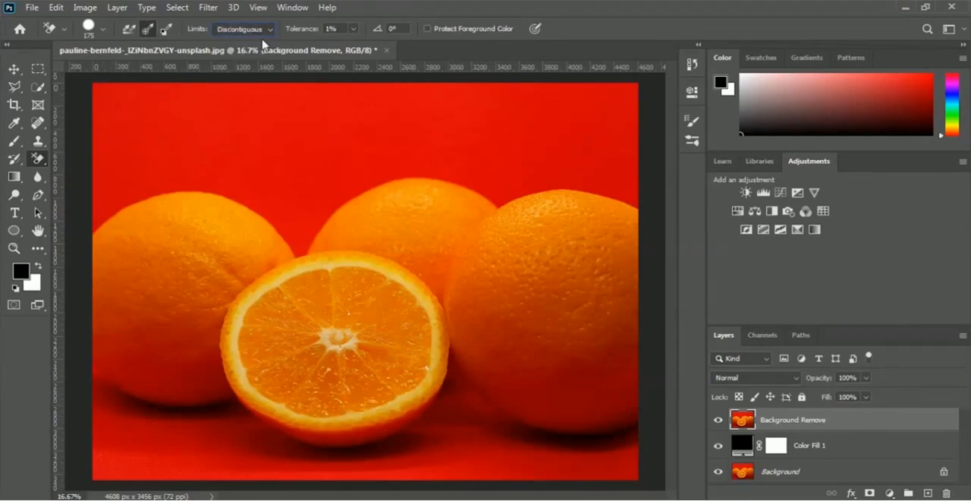
Set the Background Eraser's tolerance to 25% and erase the red background above and between the oranges
{"action": "left_click", "coordinate": [353, 30]}
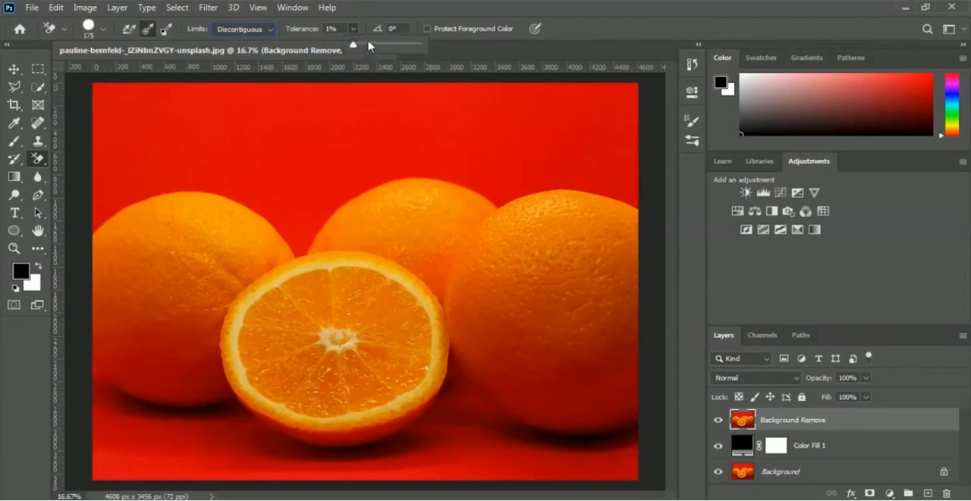
{"action": "left_click_drag", "start_coordinate": [370, 47], "coordinate": [370, 48]}
{"action": "left_click", "coordinate": [588, 32]}
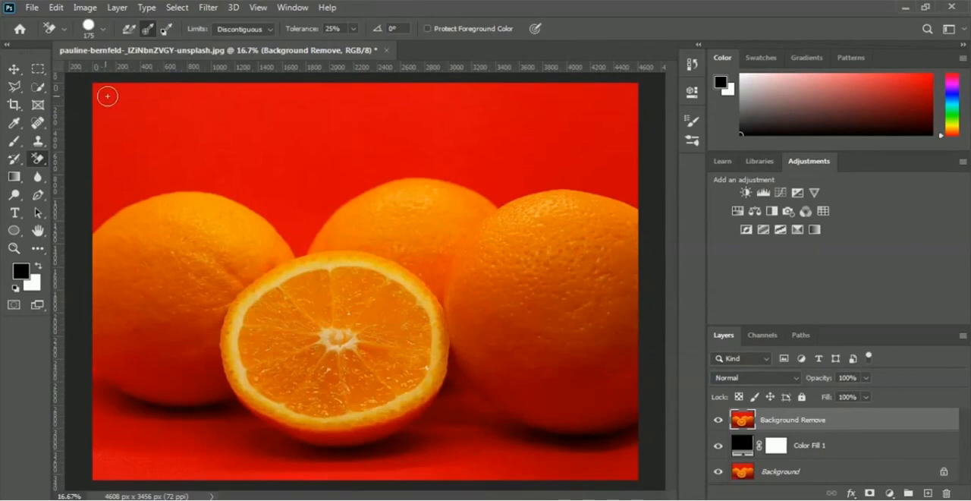
{"action": "mouse_move", "coordinate": [100, 92]}
{"action": "left_mouse_down"}
{"action": "mouse_move", "coordinate": [192, 86]}
{"action": "mouse_move", "coordinate": [128, 112]}
{"action": "mouse_move", "coordinate": [141, 122]}
{"action": "mouse_move", "coordinate": [210, 109]}
{"action": "mouse_move", "coordinate": [189, 137]}
{"action": "mouse_move", "coordinate": [105, 172]}
{"action": "mouse_move", "coordinate": [91, 193]}
{"action": "mouse_move", "coordinate": [104, 189]}
{"action": "mouse_move", "coordinate": [98, 207]}
{"action": "mouse_move", "coordinate": [97, 114]}
{"action": "mouse_move", "coordinate": [282, 88]}
{"action": "mouse_move", "coordinate": [214, 88]}
{"action": "mouse_move", "coordinate": [297, 79]}
{"action": "mouse_move", "coordinate": [272, 98]}
{"action": "mouse_move", "coordinate": [341, 86]}
{"action": "mouse_move", "coordinate": [196, 130]}
{"action": "mouse_move", "coordinate": [248, 126]}
{"action": "mouse_move", "coordinate": [181, 148]}
{"action": "mouse_move", "coordinate": [147, 149]}
{"action": "mouse_move", "coordinate": [210, 119]}
{"action": "mouse_move", "coordinate": [128, 172]}
{"action": "mouse_move", "coordinate": [199, 144]}
{"action": "mouse_move", "coordinate": [166, 164]}
{"action": "left_mouse_up"}
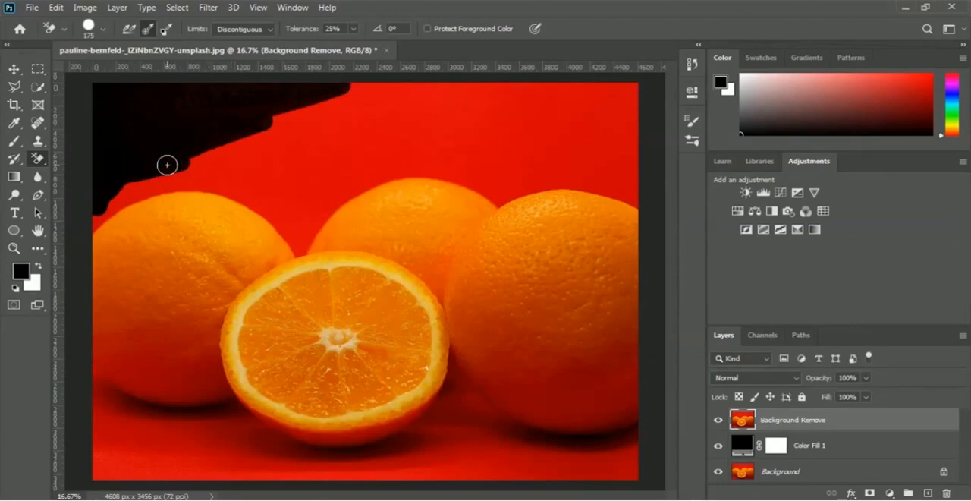
{"action": "mouse_move", "coordinate": [167, 164]}
{"action": "left_mouse_down"}
{"action": "mouse_move", "coordinate": [172, 235]}
{"action": "mouse_move", "coordinate": [165, 171]}
{"action": "mouse_move", "coordinate": [149, 217]}
{"action": "left_mouse_up"}
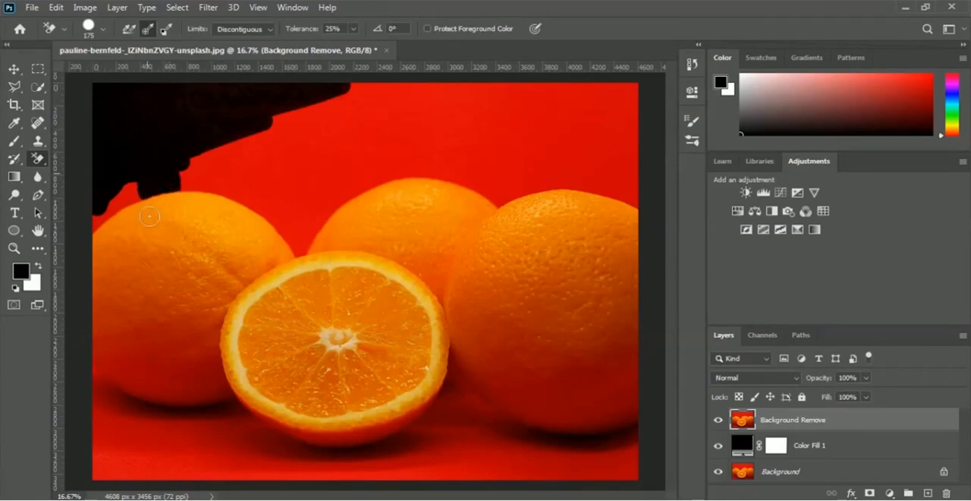
{"action": "mouse_move", "coordinate": [186, 182]}
{"action": "left_mouse_down"}
{"action": "mouse_move", "coordinate": [202, 186]}
{"action": "mouse_move", "coordinate": [200, 169]}
{"action": "mouse_move", "coordinate": [196, 185]}
{"action": "left_mouse_up"}
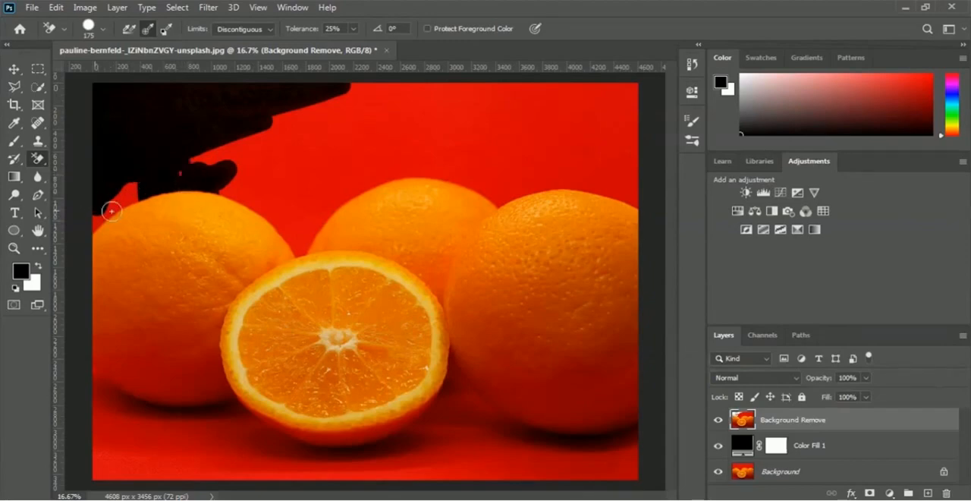
{"action": "mouse_move", "coordinate": [108, 205]}
{"action": "left_mouse_down"}
{"action": "mouse_move", "coordinate": [139, 188]}
{"action": "mouse_move", "coordinate": [82, 238]}
{"action": "mouse_move", "coordinate": [260, 129]}
{"action": "mouse_move", "coordinate": [183, 173]}
{"action": "mouse_move", "coordinate": [180, 190]}
{"action": "mouse_move", "coordinate": [351, 146]}
{"action": "mouse_move", "coordinate": [196, 167]}
{"action": "mouse_move", "coordinate": [228, 151]}
{"action": "mouse_move", "coordinate": [202, 154]}
{"action": "mouse_move", "coordinate": [236, 168]}
{"action": "mouse_move", "coordinate": [256, 151]}
{"action": "mouse_move", "coordinate": [246, 232]}
{"action": "mouse_move", "coordinate": [190, 201]}
{"action": "mouse_move", "coordinate": [288, 212]}
{"action": "mouse_move", "coordinate": [300, 253]}
{"action": "mouse_move", "coordinate": [324, 188]}
{"action": "mouse_move", "coordinate": [340, 190]}
{"action": "mouse_move", "coordinate": [346, 178]}
{"action": "mouse_move", "coordinate": [361, 187]}
{"action": "mouse_move", "coordinate": [331, 207]}
{"action": "mouse_move", "coordinate": [350, 168]}
{"action": "mouse_move", "coordinate": [336, 179]}
{"action": "mouse_move", "coordinate": [318, 172]}
{"action": "mouse_move", "coordinate": [338, 168]}
{"action": "mouse_move", "coordinate": [304, 140]}
{"action": "mouse_move", "coordinate": [425, 110]}
{"action": "mouse_move", "coordinate": [405, 99]}
{"action": "mouse_move", "coordinate": [332, 96]}
{"action": "mouse_move", "coordinate": [147, 129]}
{"action": "mouse_move", "coordinate": [99, 122]}
{"action": "mouse_move", "coordinate": [352, 99]}
{"action": "mouse_move", "coordinate": [264, 126]}
{"action": "mouse_move", "coordinate": [369, 128]}
{"action": "mouse_move", "coordinate": [243, 159]}
{"action": "mouse_move", "coordinate": [403, 142]}
{"action": "mouse_move", "coordinate": [331, 183]}
{"action": "mouse_move", "coordinate": [354, 186]}
{"action": "mouse_move", "coordinate": [432, 168]}
{"action": "mouse_move", "coordinate": [331, 172]}
{"action": "mouse_move", "coordinate": [418, 147]}
{"action": "mouse_move", "coordinate": [406, 138]}
{"action": "mouse_move", "coordinate": [492, 120]}
{"action": "mouse_move", "coordinate": [319, 138]}
{"action": "mouse_move", "coordinate": [343, 118]}
{"action": "mouse_move", "coordinate": [473, 78]}
{"action": "mouse_move", "coordinate": [325, 94]}
{"action": "mouse_move", "coordinate": [619, 88]}
{"action": "mouse_move", "coordinate": [559, 110]}
{"action": "mouse_move", "coordinate": [570, 127]}
{"action": "mouse_move", "coordinate": [509, 146]}
{"action": "mouse_move", "coordinate": [616, 93]}
{"action": "mouse_move", "coordinate": [632, 145]}
{"action": "mouse_move", "coordinate": [630, 198]}
{"action": "mouse_move", "coordinate": [508, 188]}
{"action": "mouse_move", "coordinate": [640, 134]}
{"action": "mouse_move", "coordinate": [659, 115]}
{"action": "mouse_move", "coordinate": [440, 138]}
{"action": "mouse_move", "coordinate": [555, 102]}
{"action": "mouse_move", "coordinate": [522, 139]}
{"action": "mouse_move", "coordinate": [538, 149]}
{"action": "mouse_move", "coordinate": [447, 165]}
{"action": "mouse_move", "coordinate": [444, 177]}
{"action": "mouse_move", "coordinate": [516, 166]}
{"action": "mouse_move", "coordinate": [492, 183]}
{"action": "left_mouse_up"}
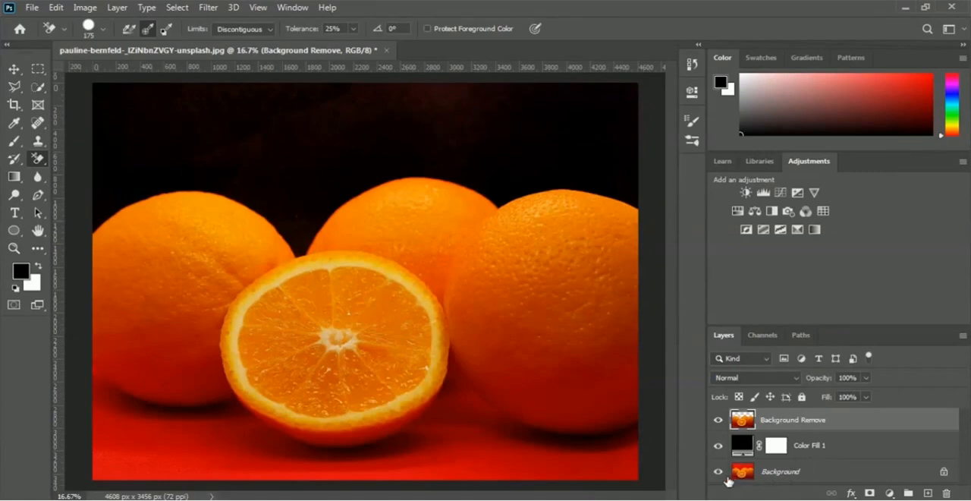
Hide the Color Fill 1 and Background layers and remove red areas along the photo's lower edge with the Magic Eraser tool
{"action": "left_click", "coordinate": [719, 449]}
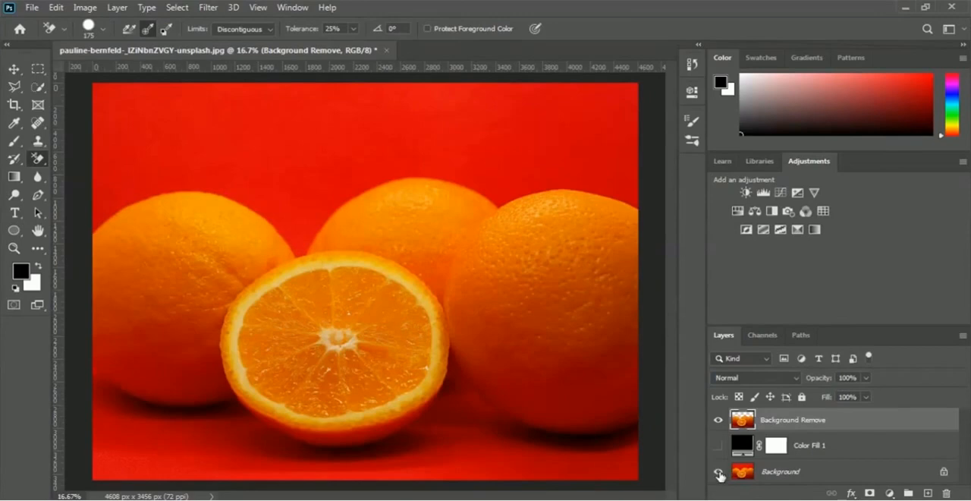
{"action": "left_click", "coordinate": [719, 471]}
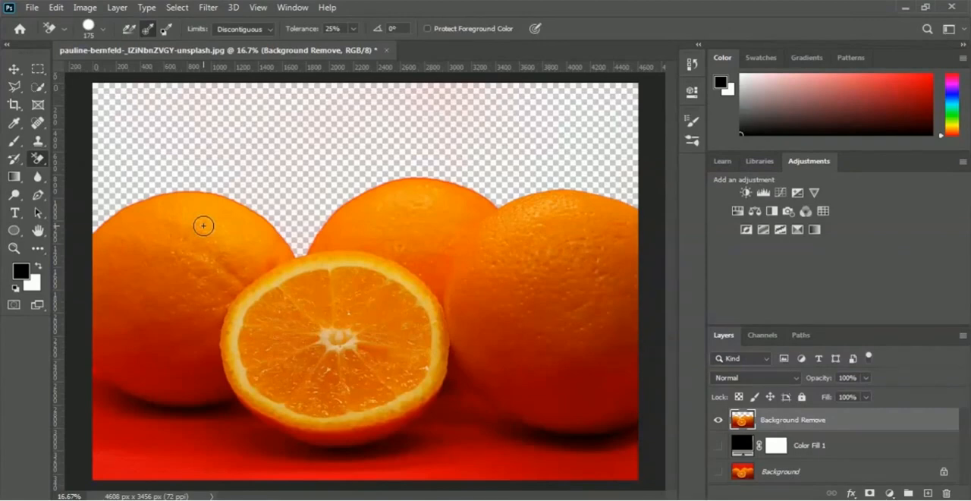
{"action": "left_click", "coordinate": [36, 162]}
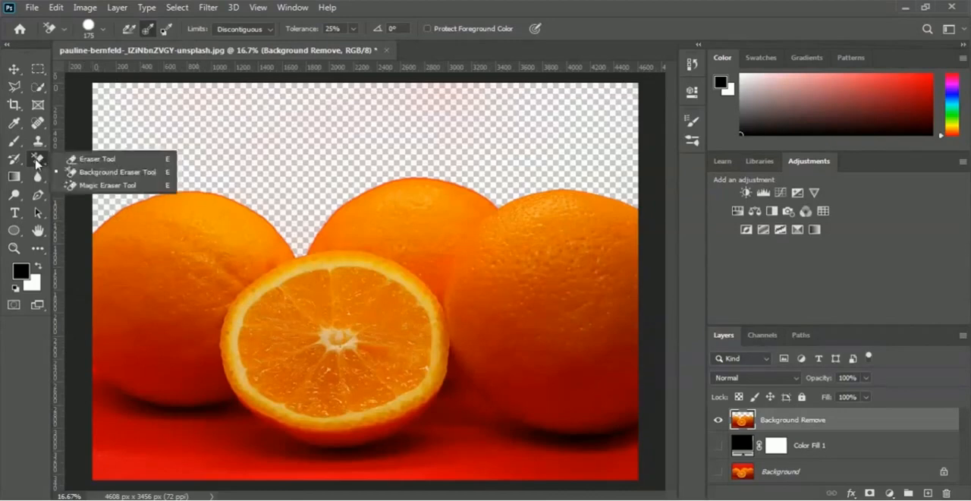
{"action": "left_click", "coordinate": [100, 186]}
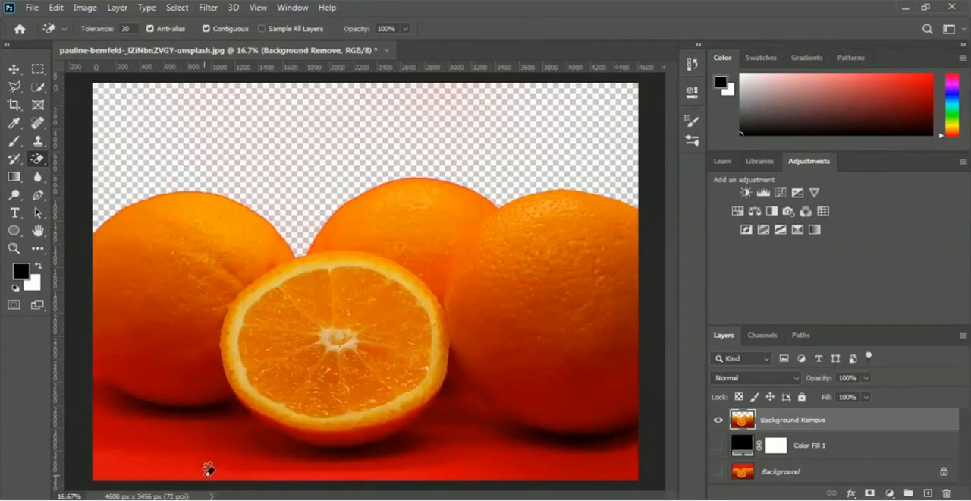
{"action": "left_click", "coordinate": [151, 463]}
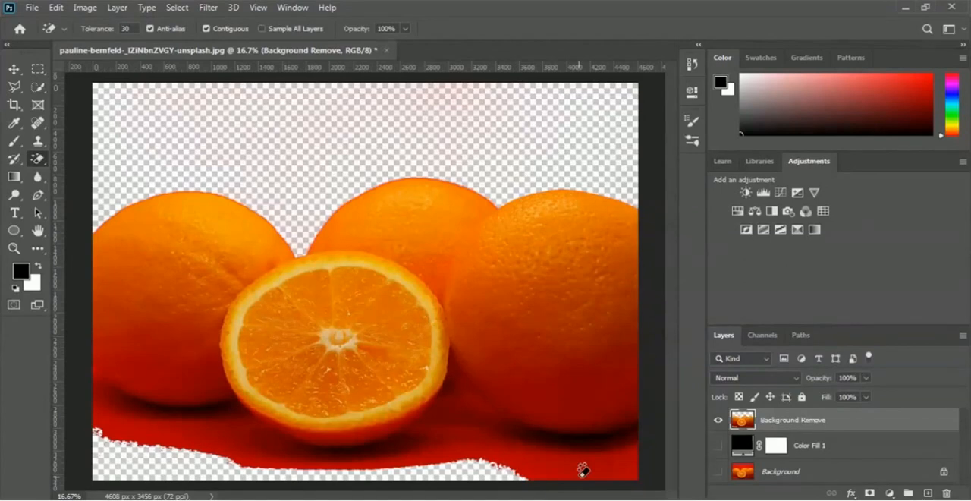
{"action": "left_click", "coordinate": [622, 464]}
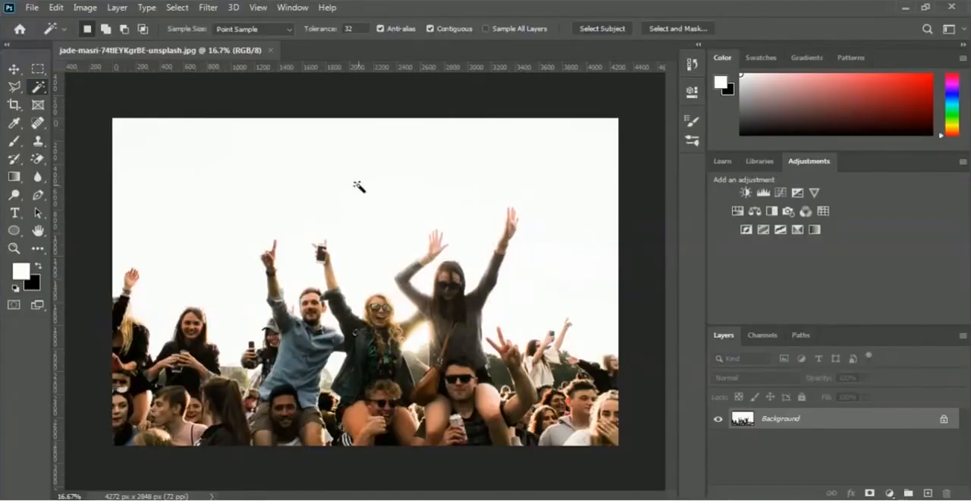
Add the bright gaps between the people to the sky selection, using the Quick Selection tool with an 81 px brush
{"action": "right_click", "coordinate": [38, 87]}
{"action": "left_click", "coordinate": [98, 105]}
{"action": "left_click", "coordinate": [158, 29]}
{"action": "left_click_drag", "start_coordinate": [105, 70], "coordinate": [118, 70]}
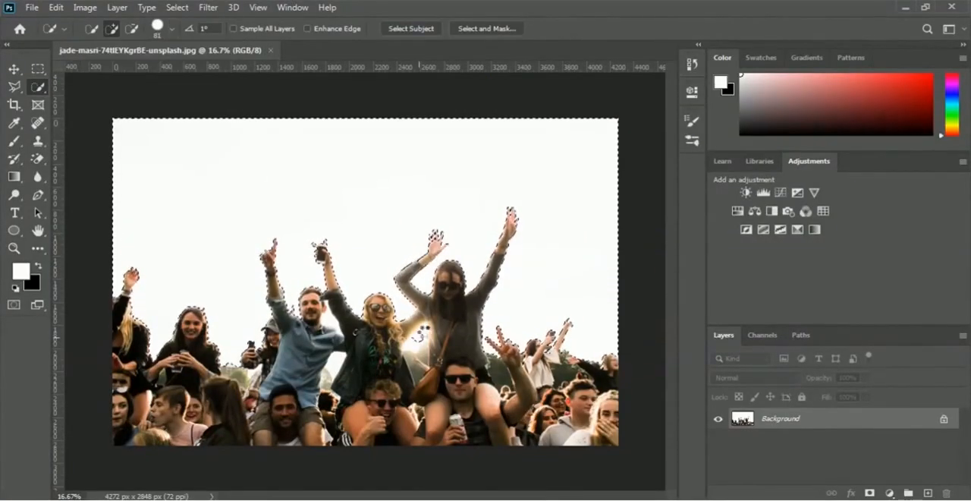
{"action": "left_click_drag", "start_coordinate": [422, 332], "coordinate": [417, 364]}
{"action": "left_click", "coordinate": [333, 363]}
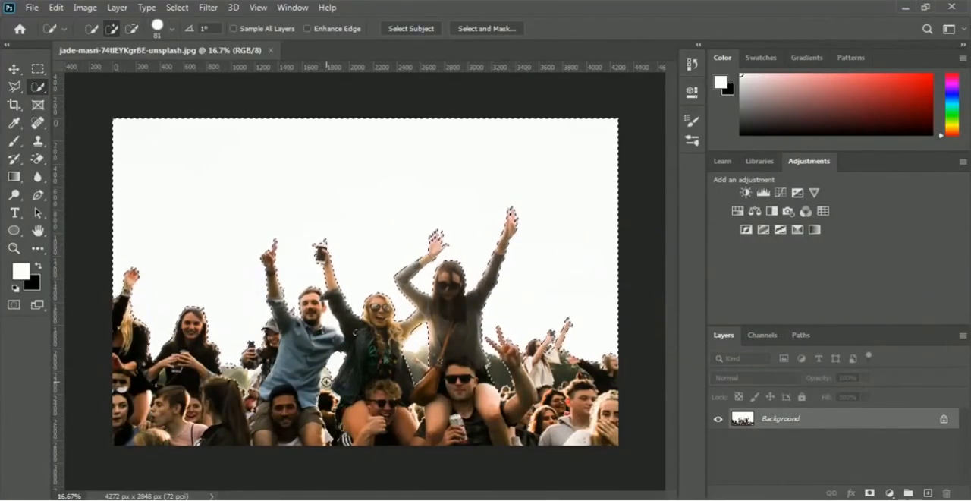
Hide the selected sky behind the crowd with a layer mask, undo it once, and apply it again
{"action": "left_click", "coordinate": [870, 493]}
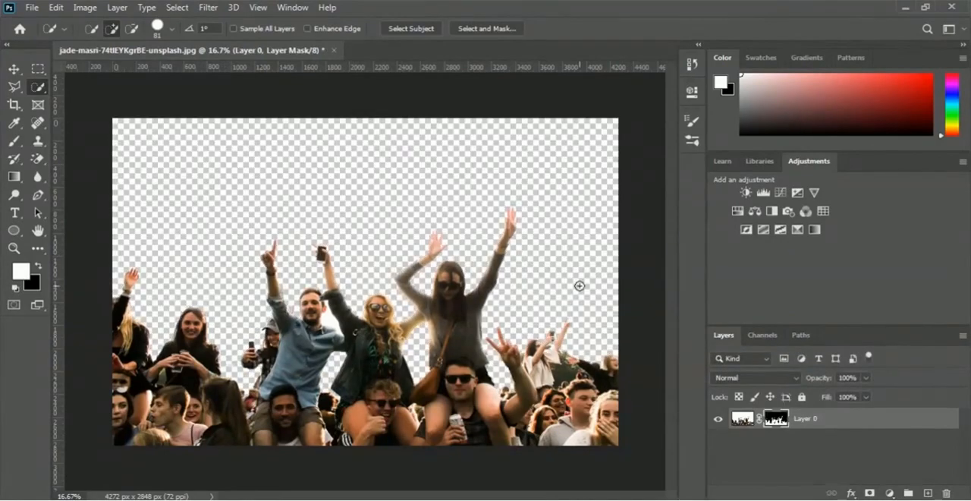
{"action": "key", "text": "ctrl+z"}
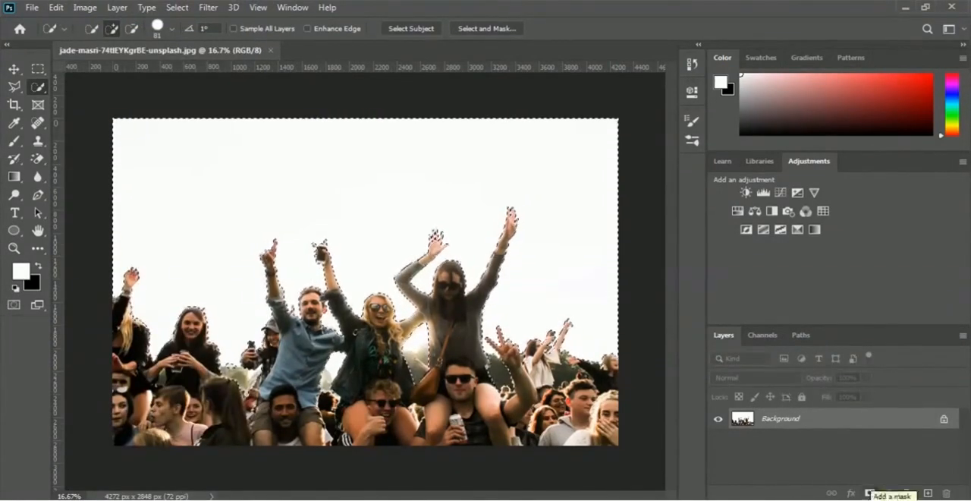
{"action": "left_click", "coordinate": [871, 493]}
Place the Sky image from the 02 Selection and Masking folder into the crowd document as an embedded file
{"action": "left_click", "coordinate": [32, 6]}
{"action": "left_click", "coordinate": [87, 268]}
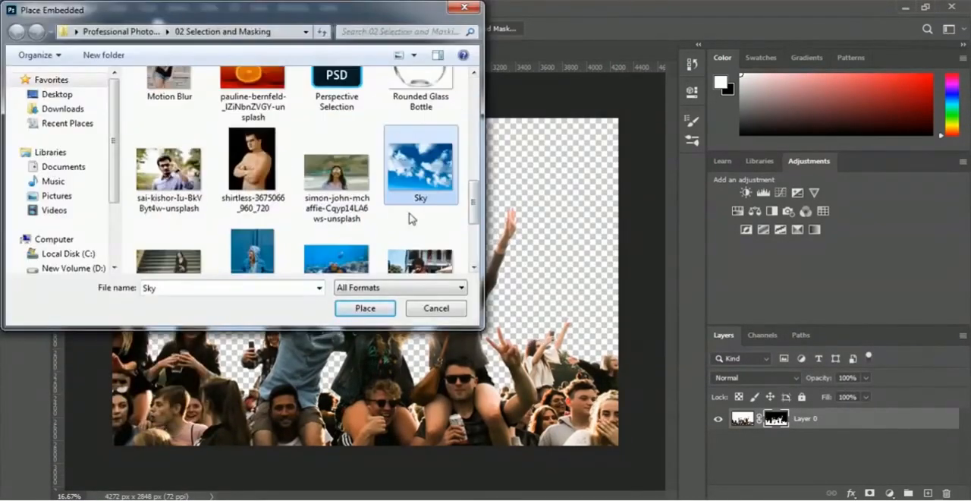
{"action": "left_click", "coordinate": [365, 306]}
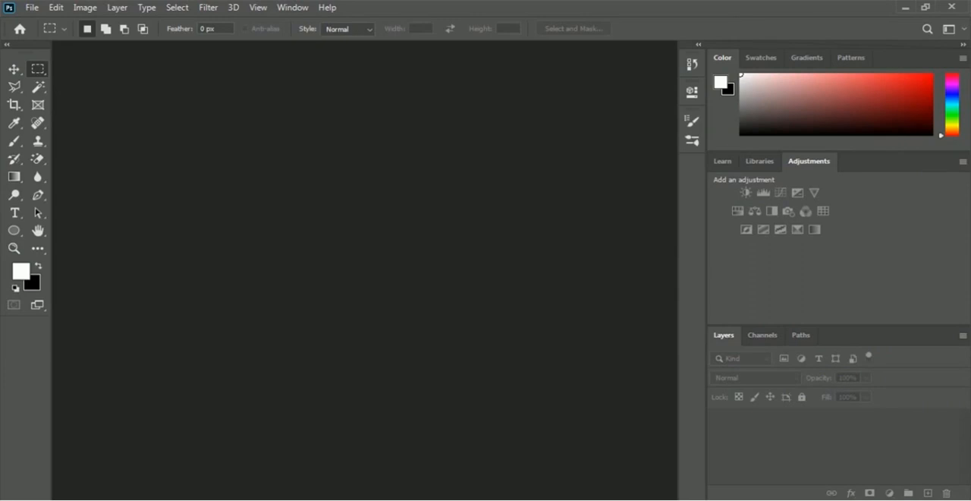
Open the photo of the cheering crowd under a white sky from the 02 Selection and Masking folder
{"action": "left_click", "coordinate": [35, 8]}
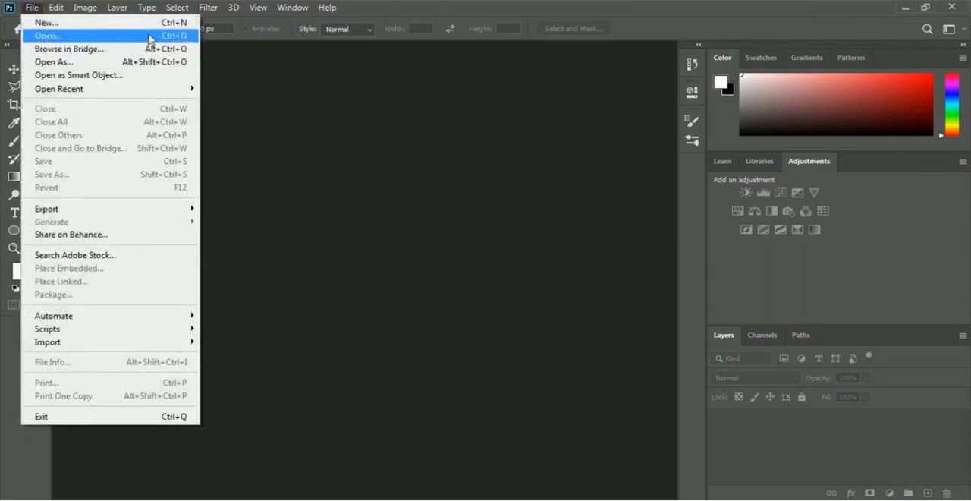
{"action": "left_click", "coordinate": [47, 36]}
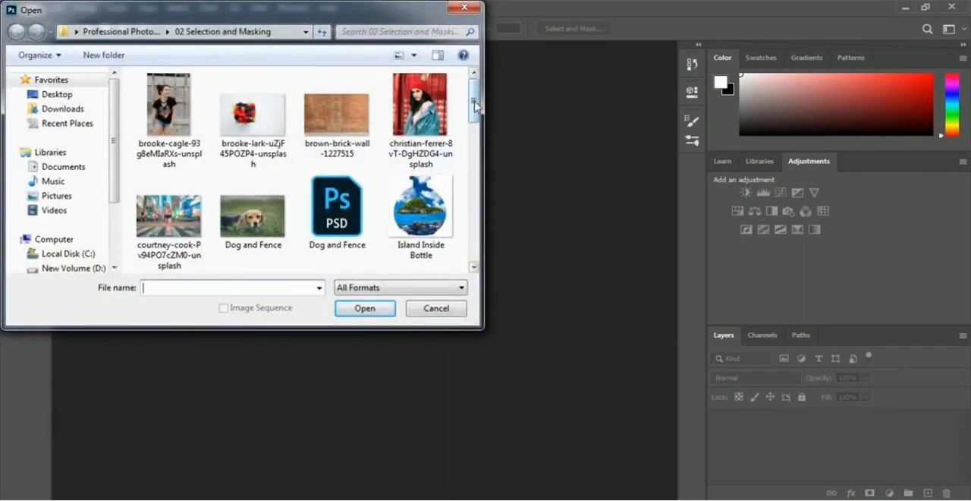
{"action": "left_click_drag", "start_coordinate": [475, 106], "coordinate": [476, 140]}
{"action": "left_click", "coordinate": [336, 156]}
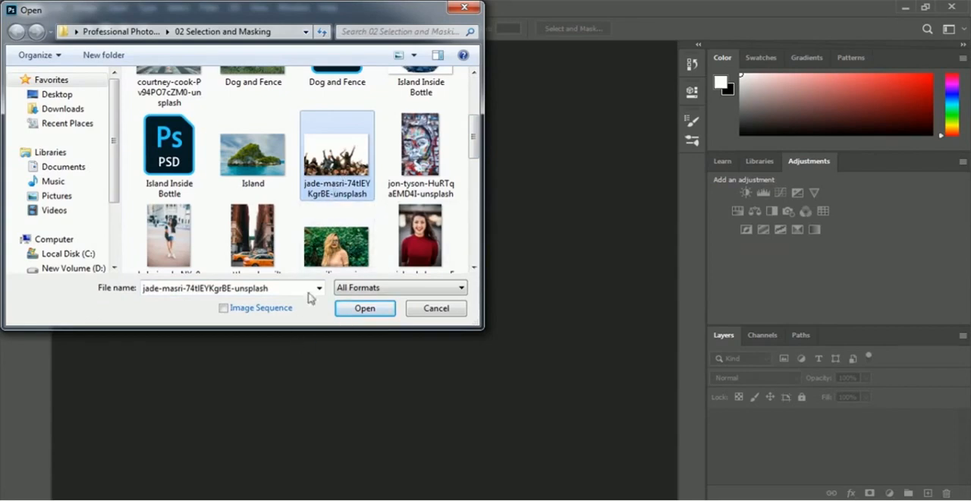
{"action": "left_click", "coordinate": [346, 313]}
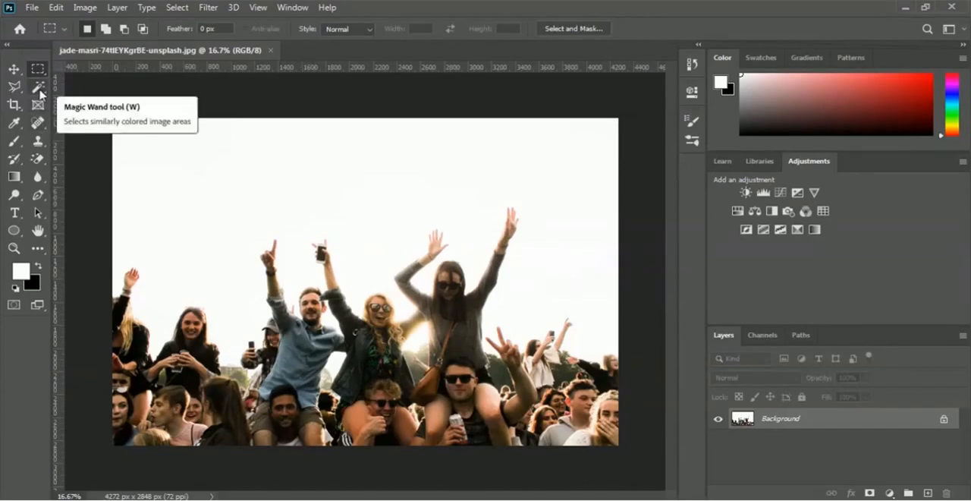
Select the white sky with the Magic Wand and add the gaps between people using the Quick Selection tool at 81 px
{"action": "left_click", "coordinate": [38, 89]}
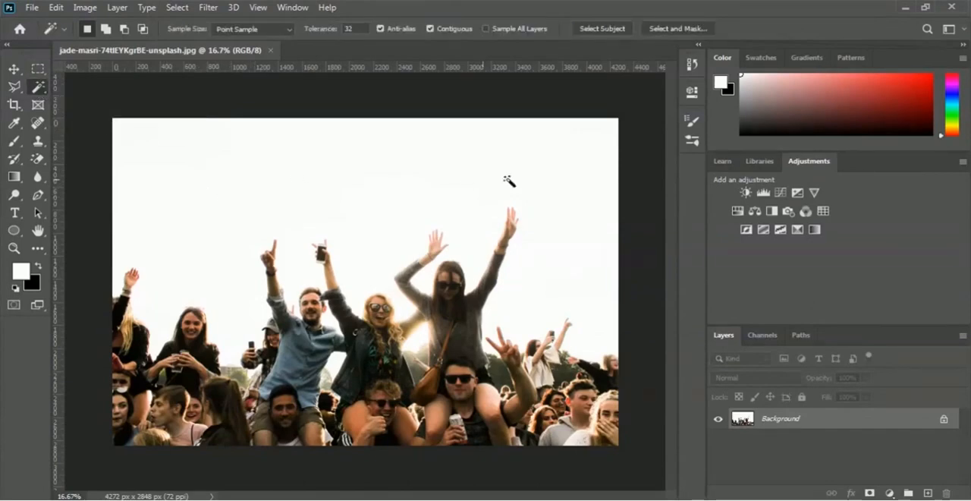
{"action": "left_click", "coordinate": [366, 180]}
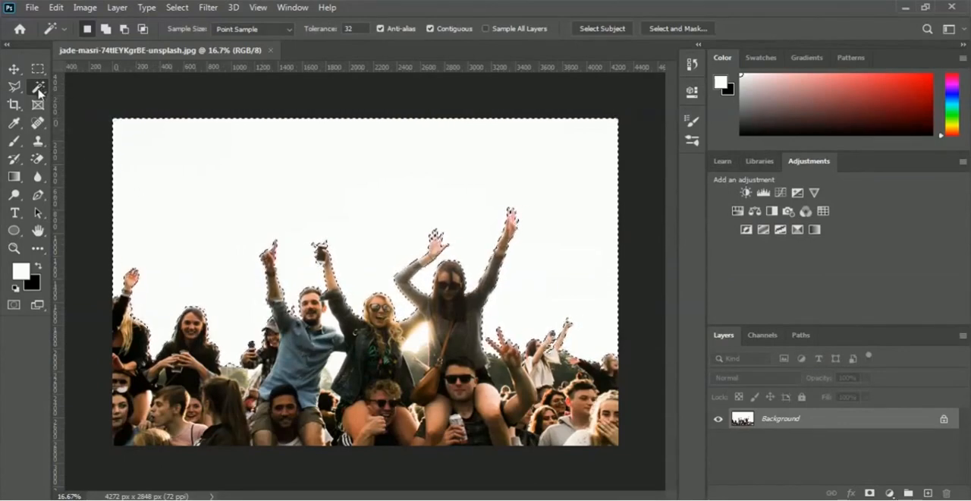
{"action": "left_click", "coordinate": [38, 87]}
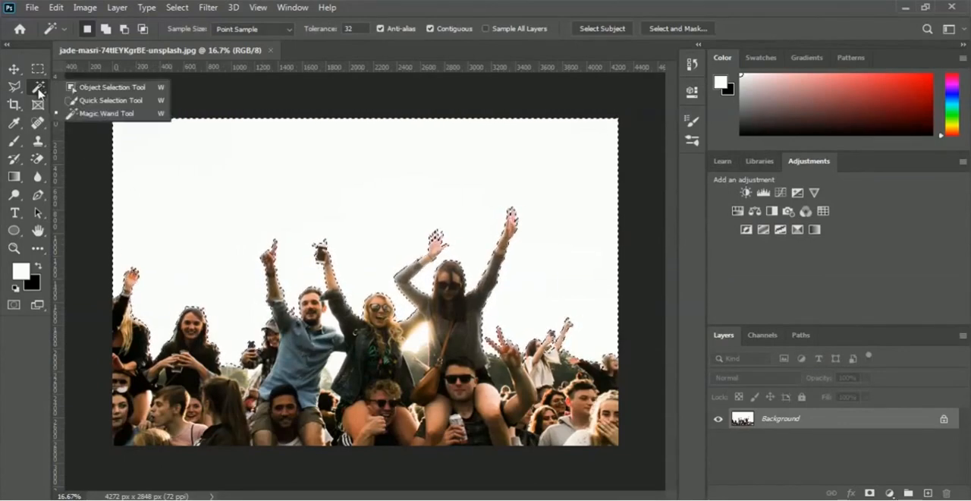
{"action": "left_click", "coordinate": [110, 101]}
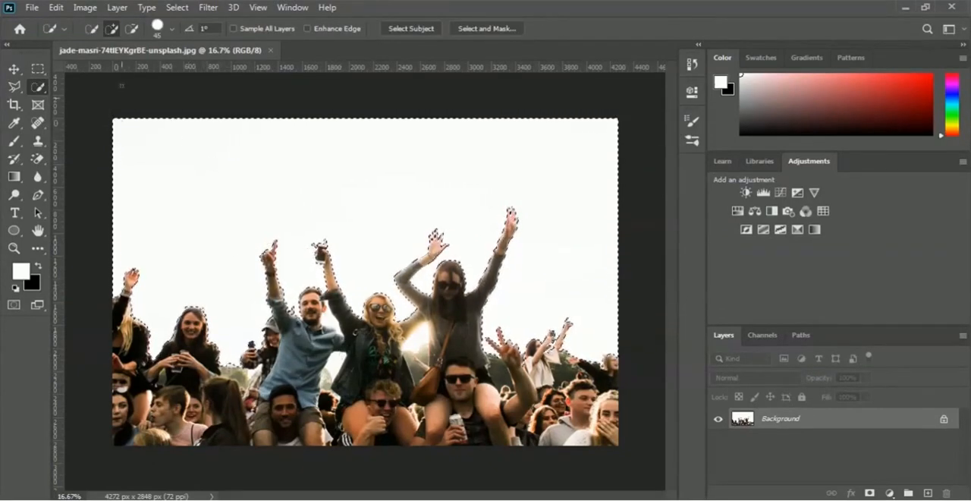
{"action": "left_click", "coordinate": [171, 29]}
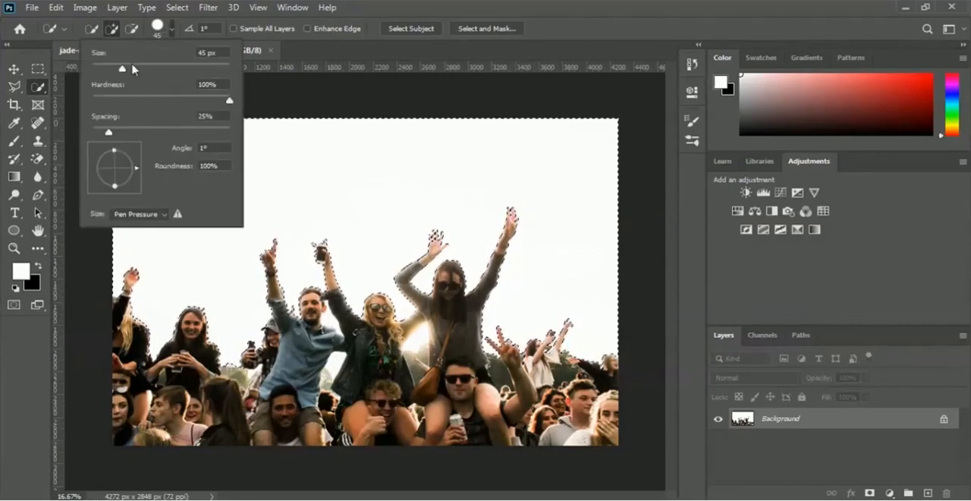
{"action": "left_click_drag", "start_coordinate": [132, 69], "coordinate": [148, 70]}
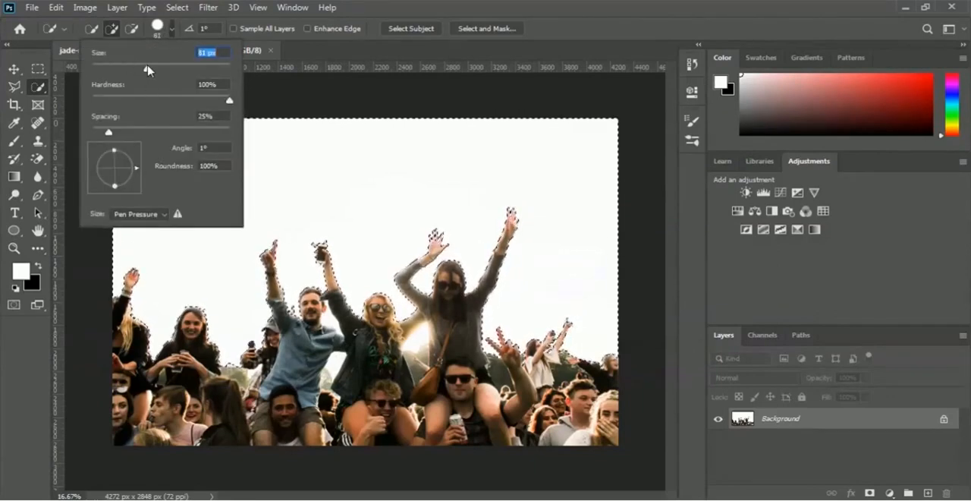
{"action": "left_click", "coordinate": [335, 56]}
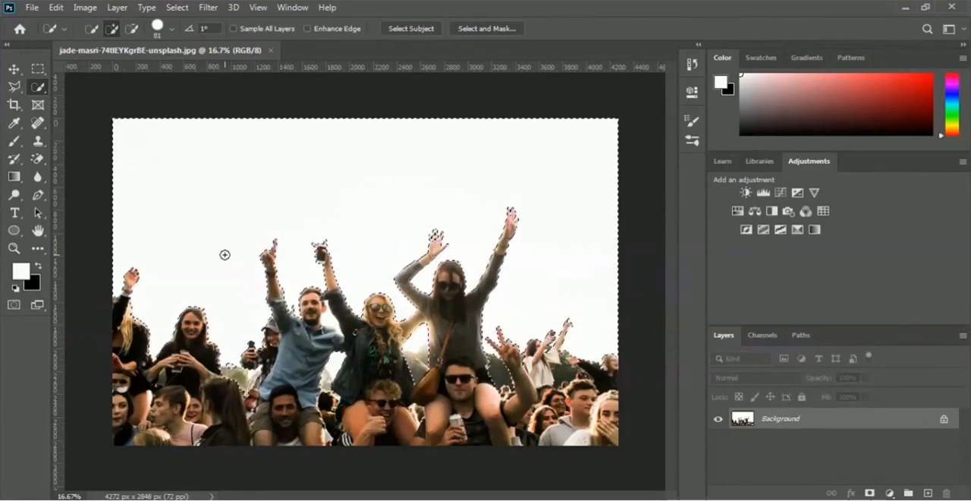
Try hiding the selected sky with a layer mask on the crowd photo and undo that mask
{"action": "left_click", "coordinate": [870, 494]}
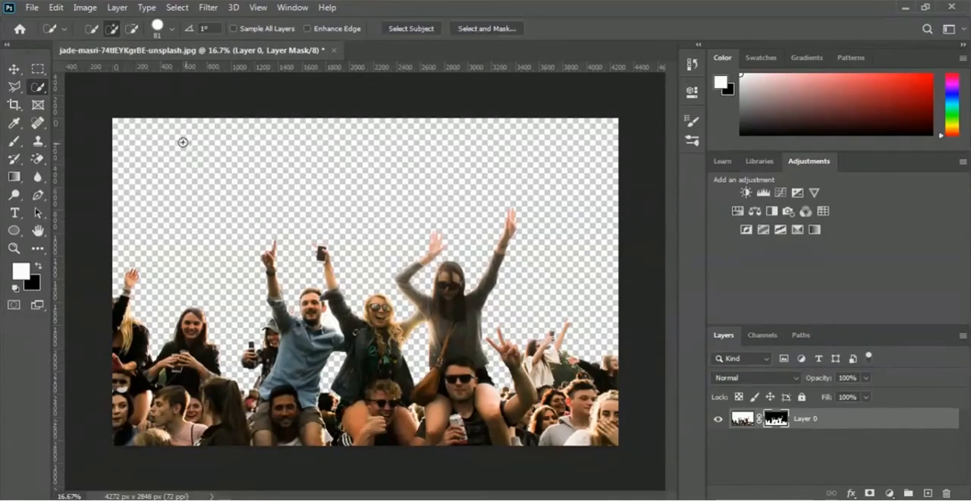
{"action": "left_click", "coordinate": [59, 9]}
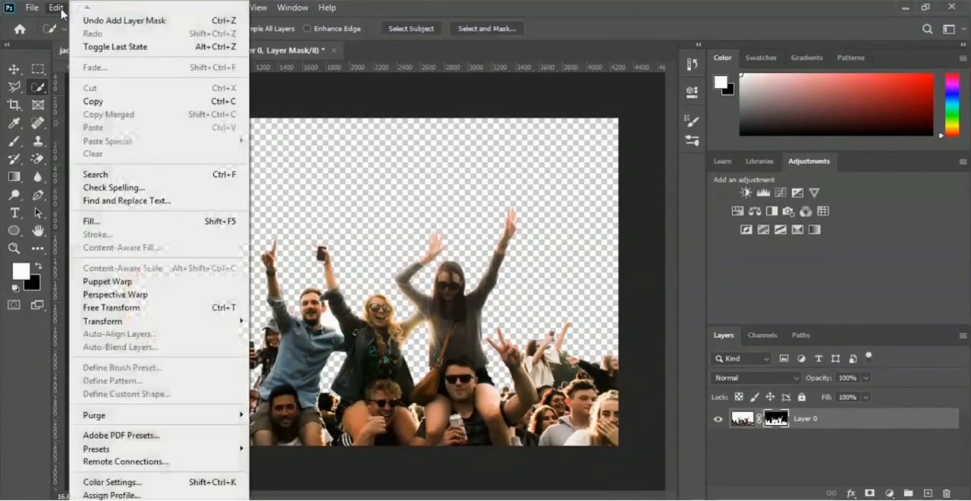
{"action": "left_click", "coordinate": [176, 22]}
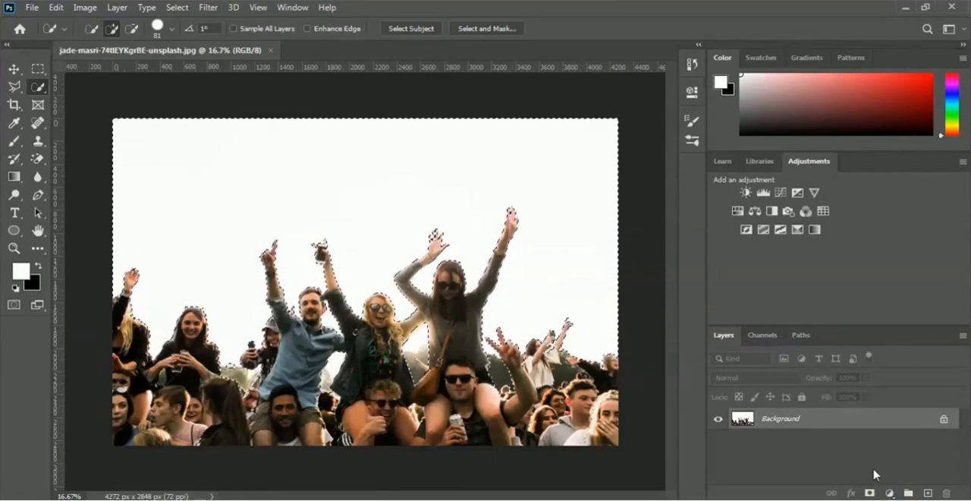
Hide the selected white sky with a layer mask and place the Sky image from the 02 Selection and Masking folder as an embedded file
{"action": "left_click", "coordinate": [869, 494]}
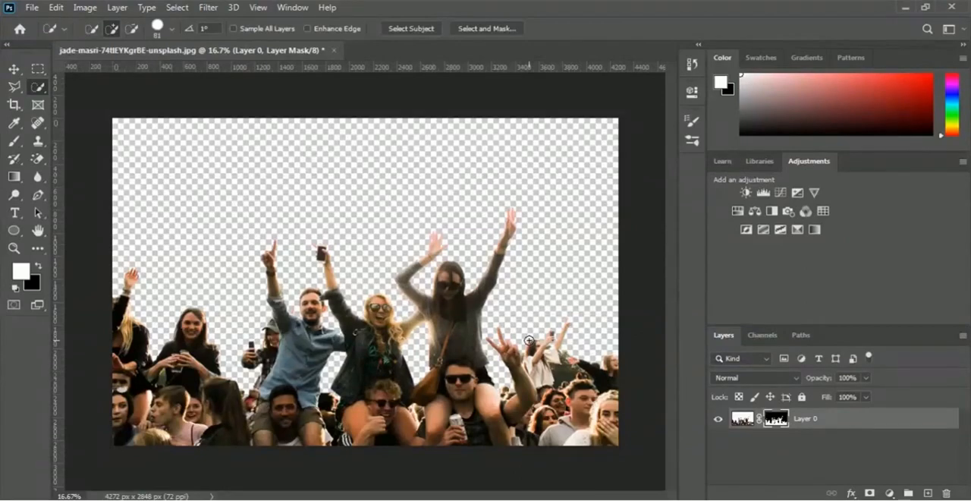
{"action": "left_click", "coordinate": [33, 7]}
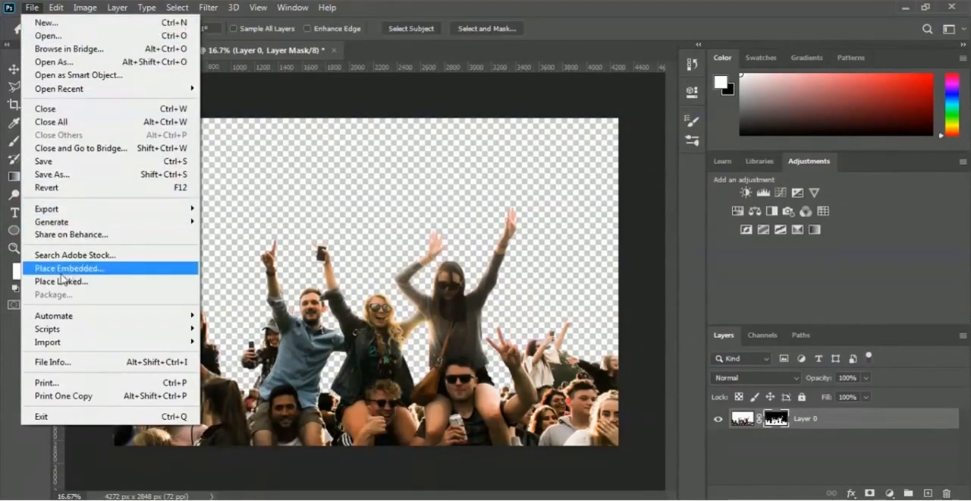
{"action": "left_click", "coordinate": [130, 272]}
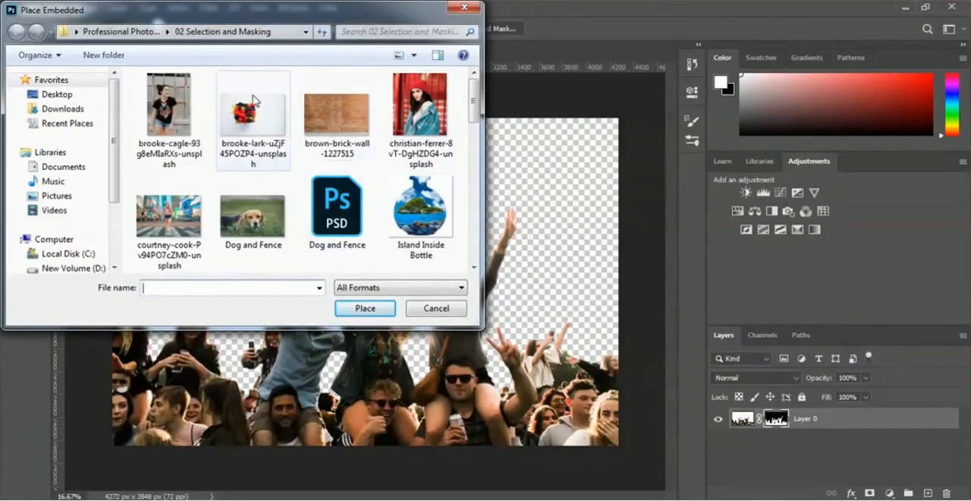
{"action": "left_click_drag", "start_coordinate": [476, 101], "coordinate": [473, 193]}
{"action": "left_click", "coordinate": [398, 181]}
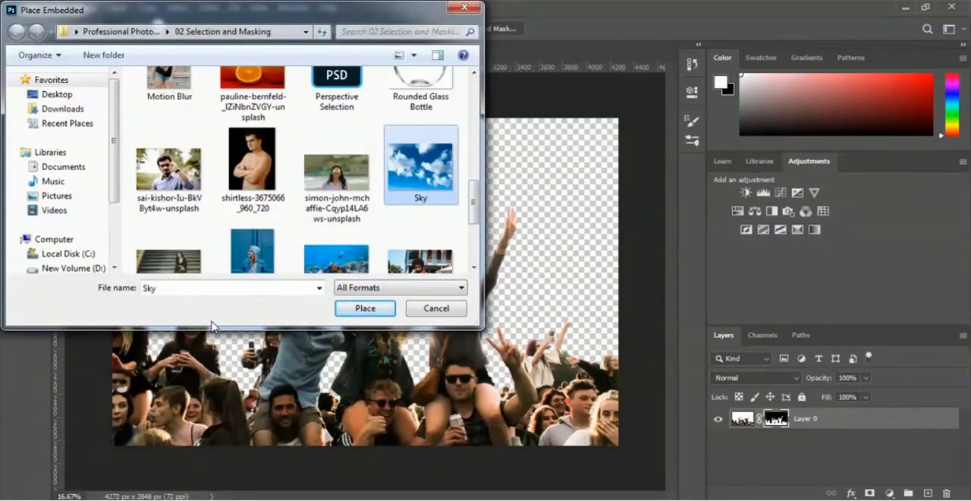
{"action": "left_click", "coordinate": [347, 309]}
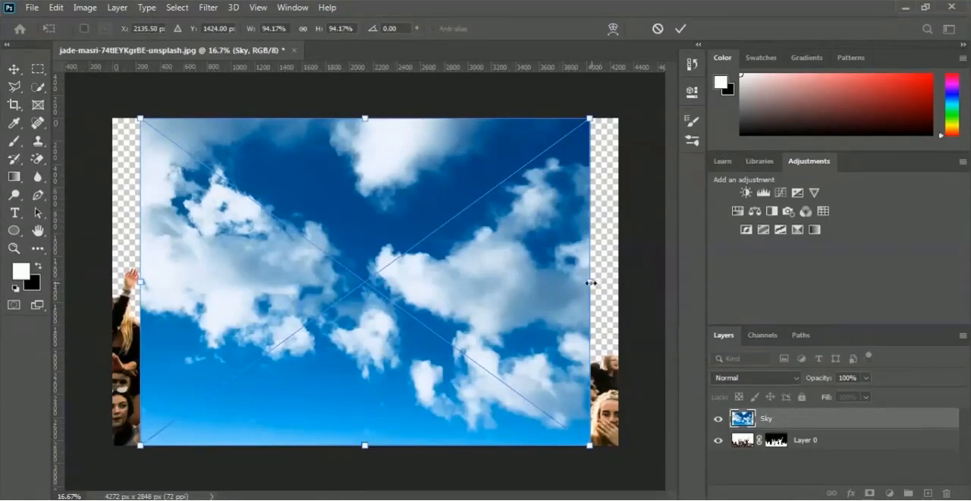
Stretch the placed sky image sideways to fill the full canvas width and move its layer beneath the masked crowd layer
{"action": "left_click_drag", "start_coordinate": [590, 282], "coordinate": [618, 281]}
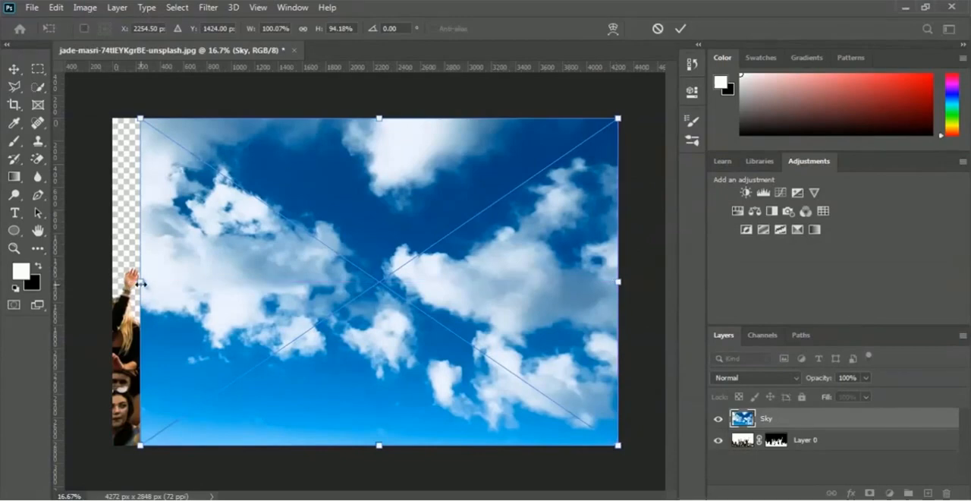
{"action": "left_click_drag", "start_coordinate": [140, 283], "coordinate": [114, 286]}
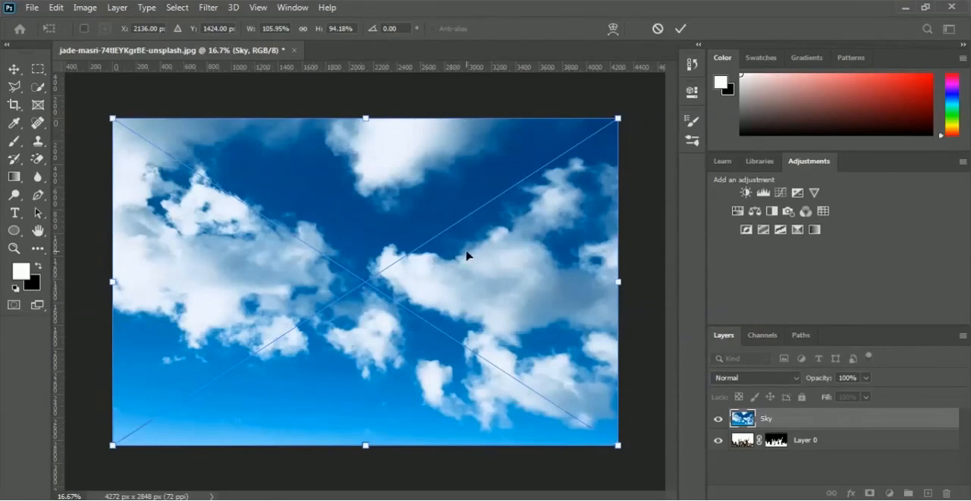
{"action": "left_click", "coordinate": [681, 30]}
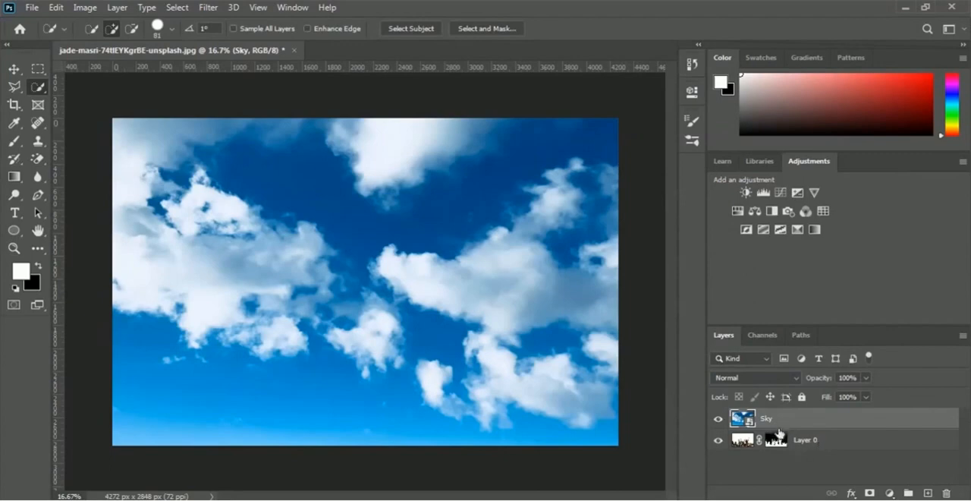
{"action": "left_click_drag", "start_coordinate": [778, 420], "coordinate": [770, 458]}
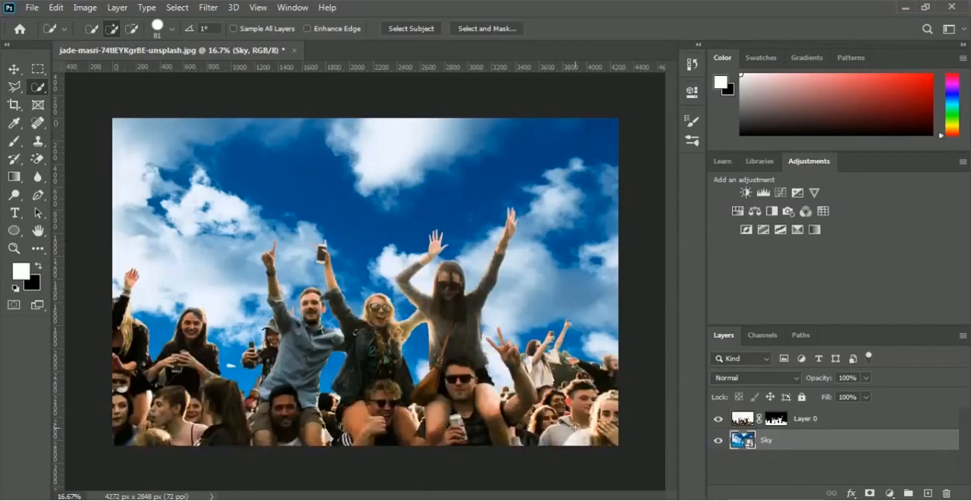